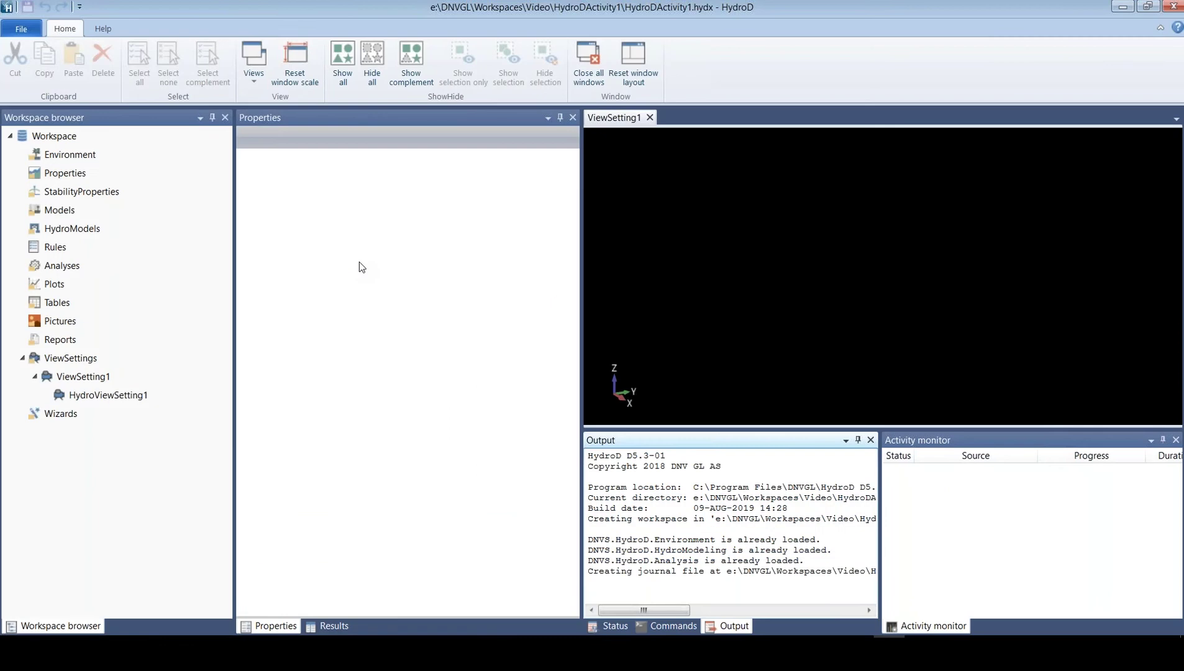
# Add WadamWizard1 for a frequency domain condition with the Panel model option ticked
pyautogui.rightClick(68, 418)
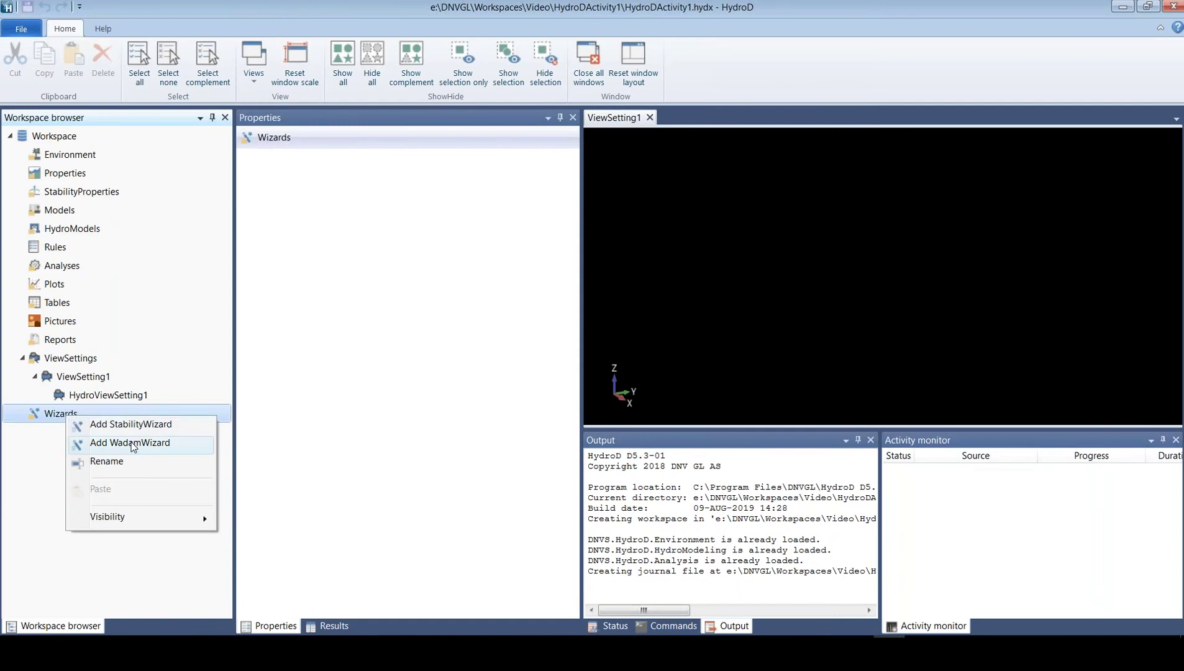
pyautogui.click(133, 447)
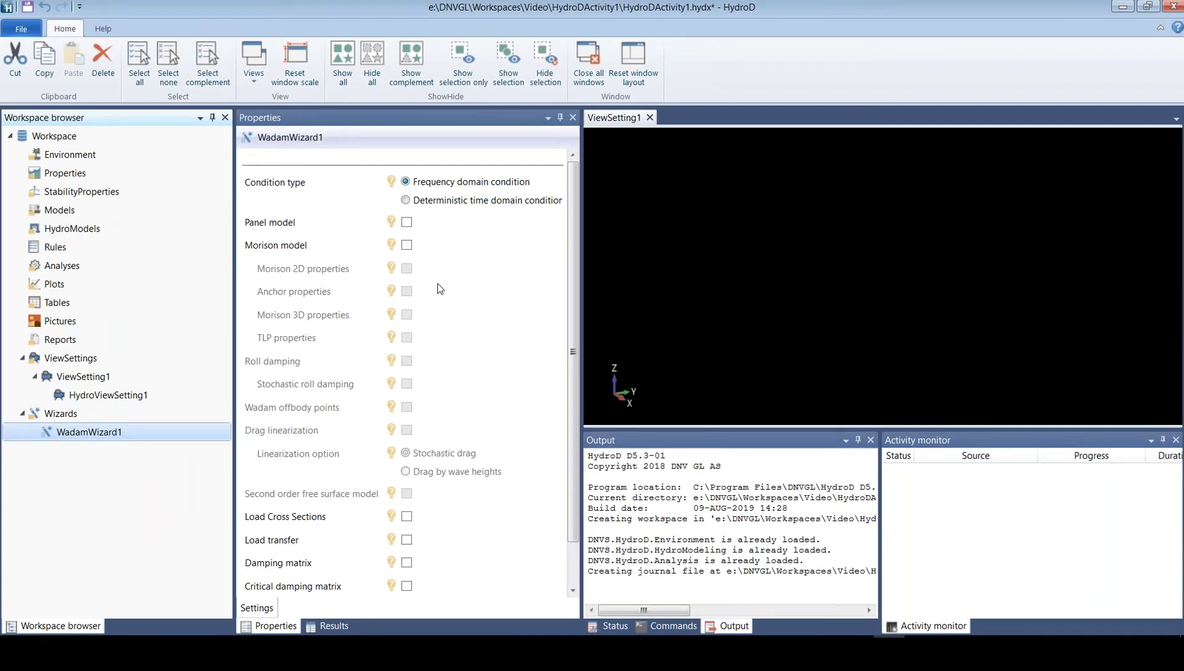
pyautogui.click(407, 222)
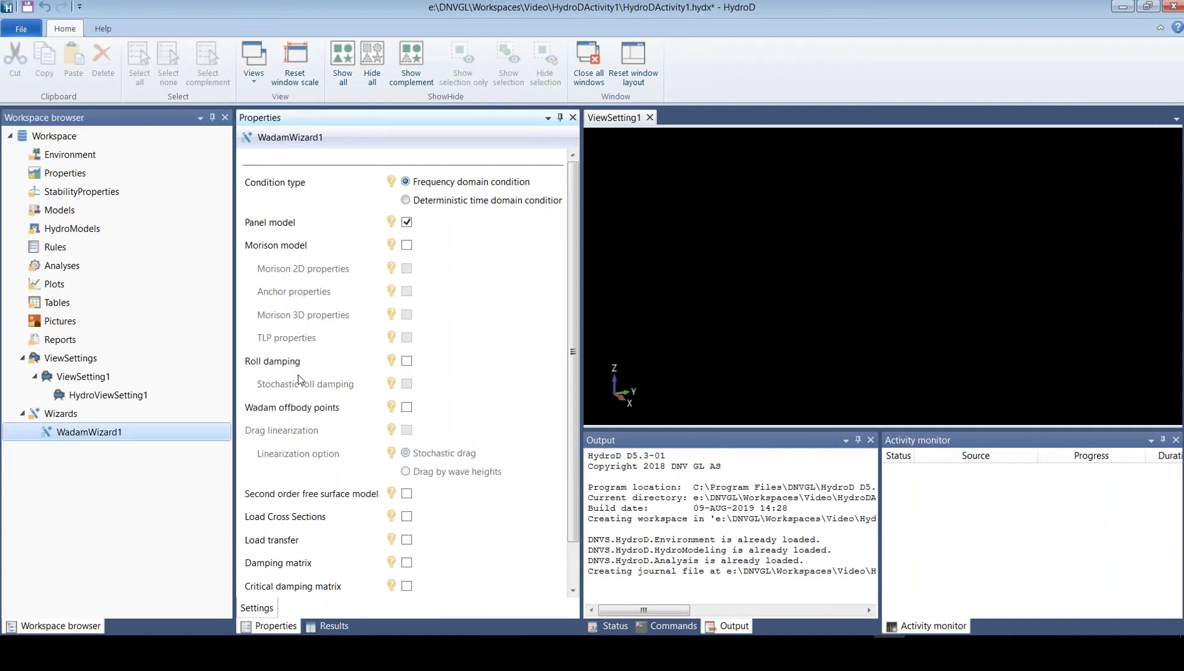
# Execute WadamWizard1 and run its first two steps to create Directions1 and DirectionSet1
pyautogui.rightClick(119, 438)
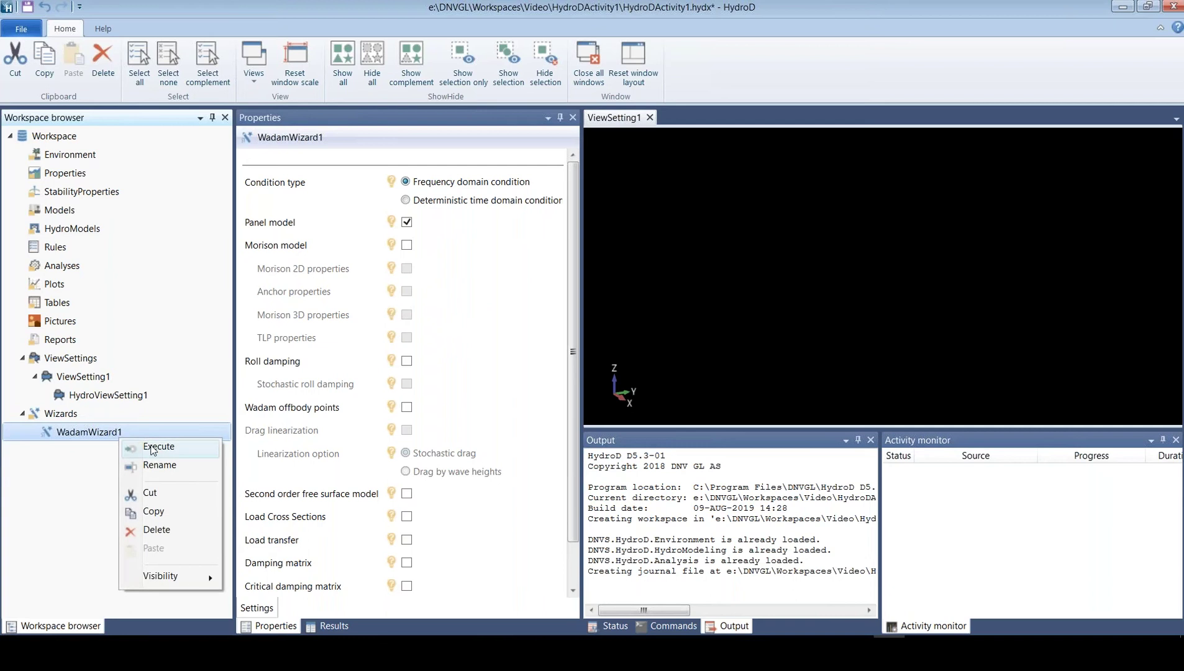
pyautogui.click(157, 447)
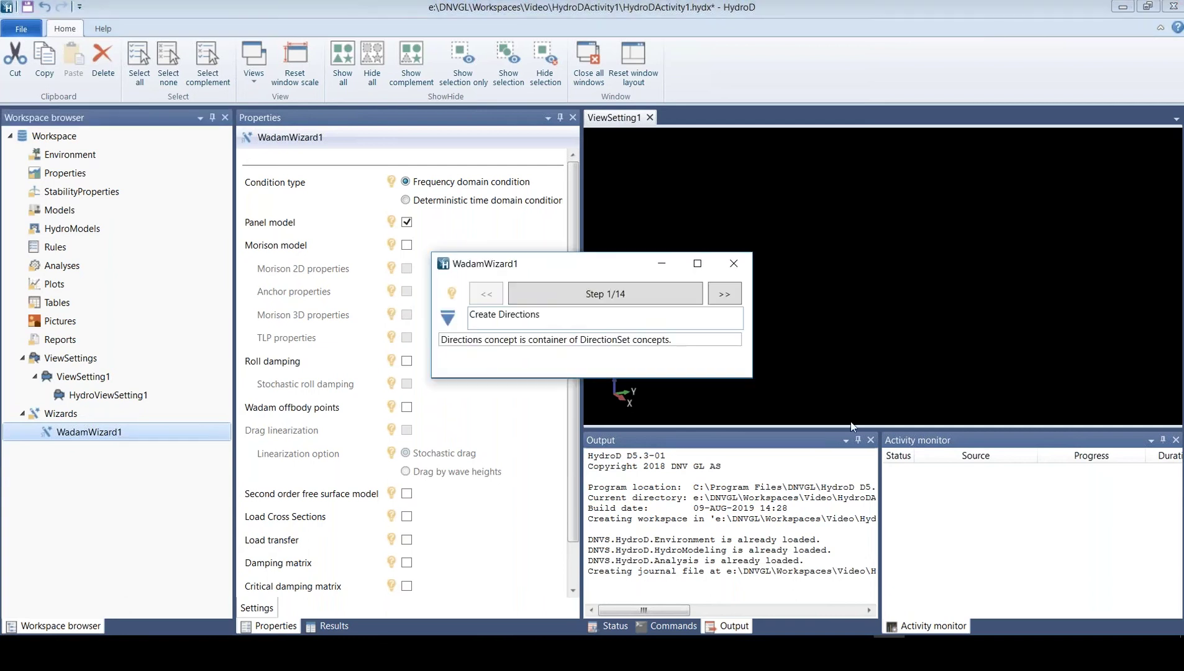
pyautogui.click(583, 300)
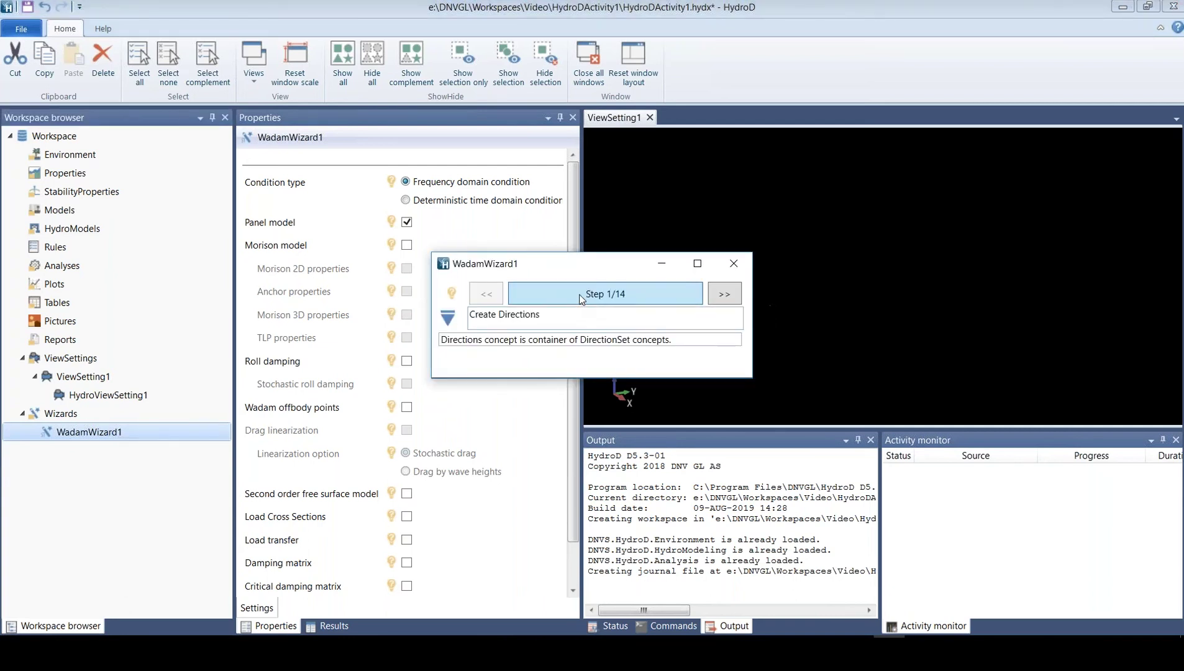
pyautogui.click(582, 300)
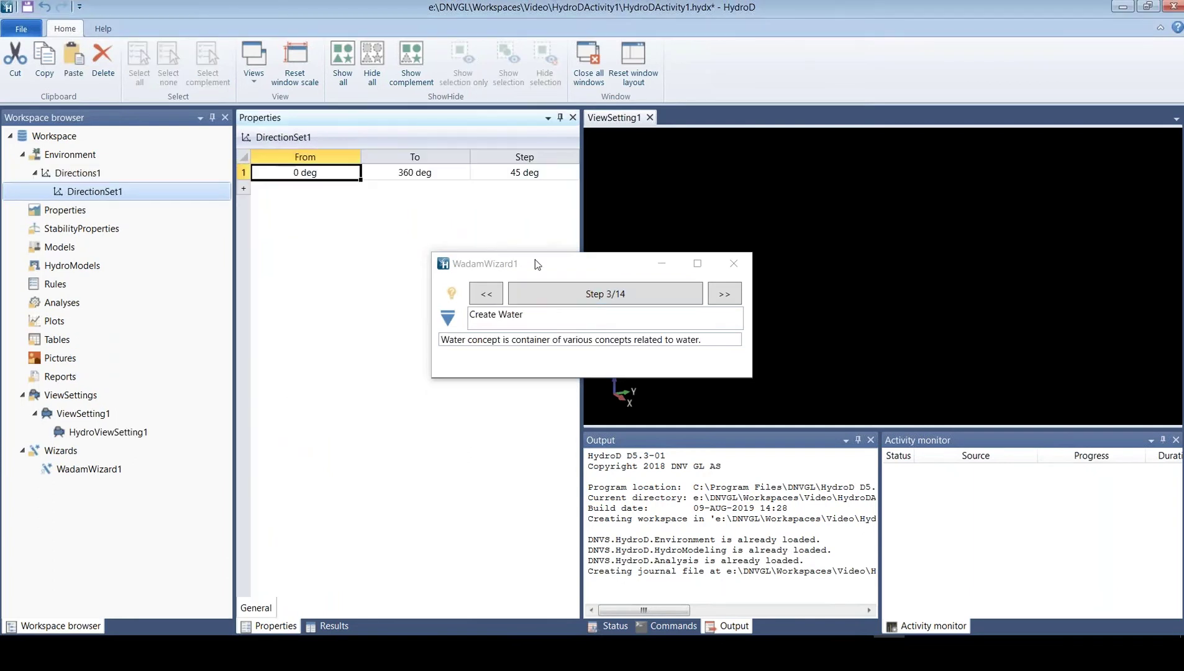
# Set DirectionSet1's To value to 45 deg
pyautogui.click(443, 174)
pyautogui.write('44')
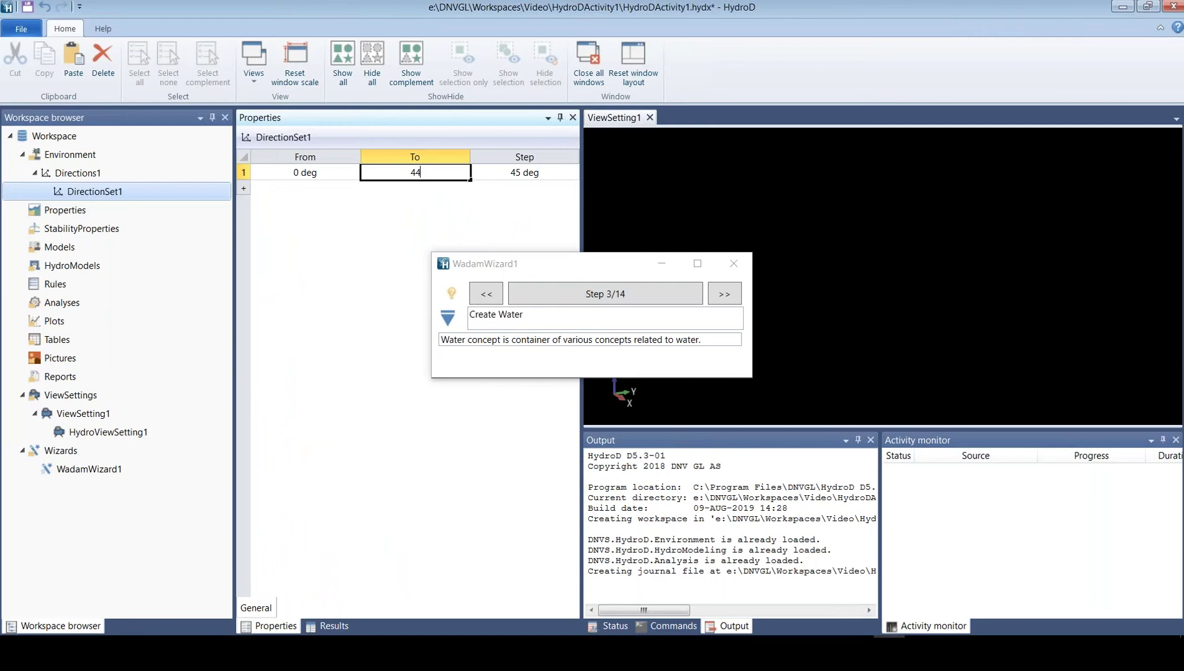
pyautogui.press('BackSpace')
pyautogui.write('5')
pyautogui.press('Return')
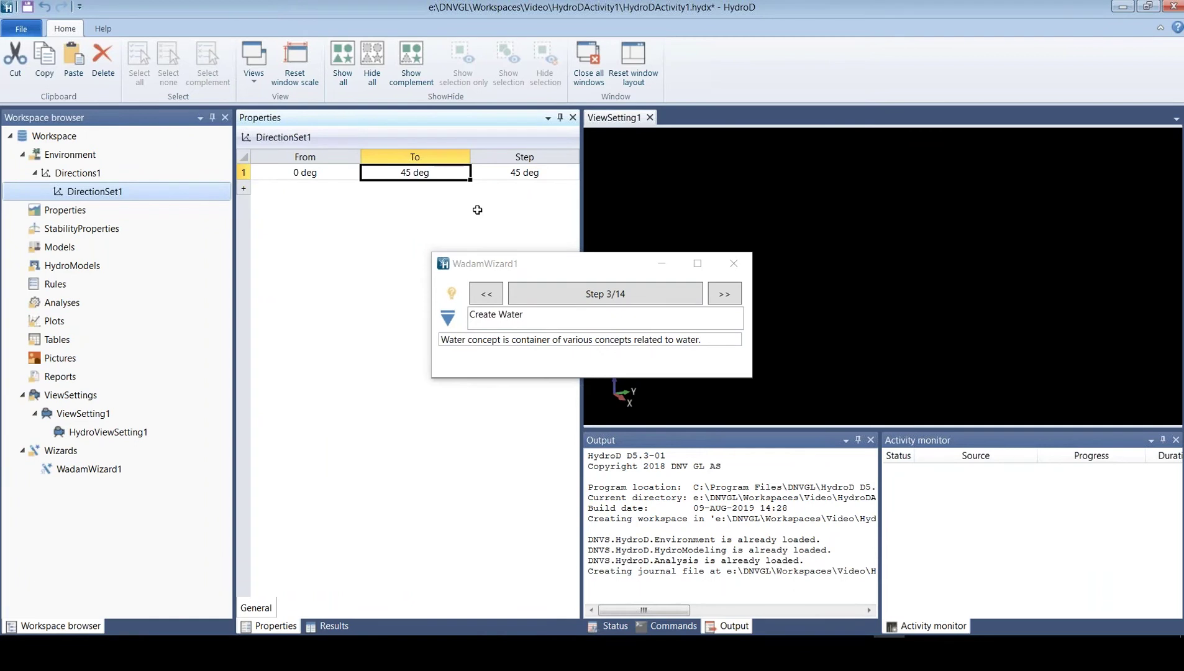
# Create Water1 and FrequencySet1, and set the first period range's step to 1 s
pyautogui.click(614, 300)
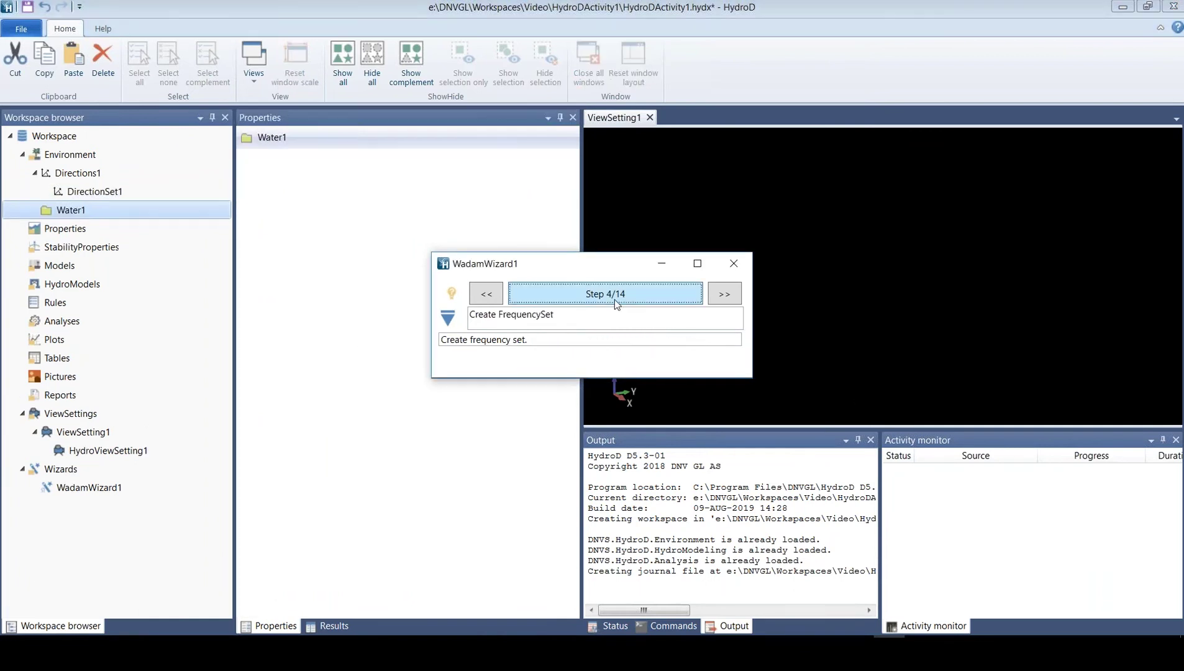
pyautogui.click(615, 300)
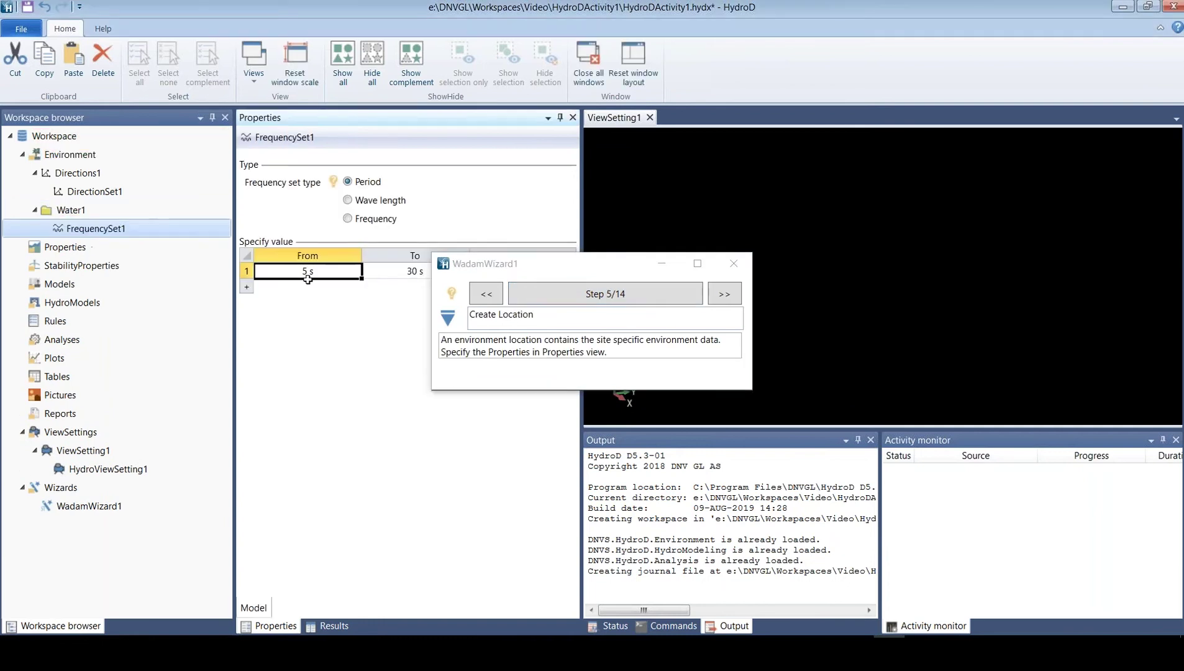
pyautogui.moveTo(579, 273); pyautogui.dragTo(559, 355)
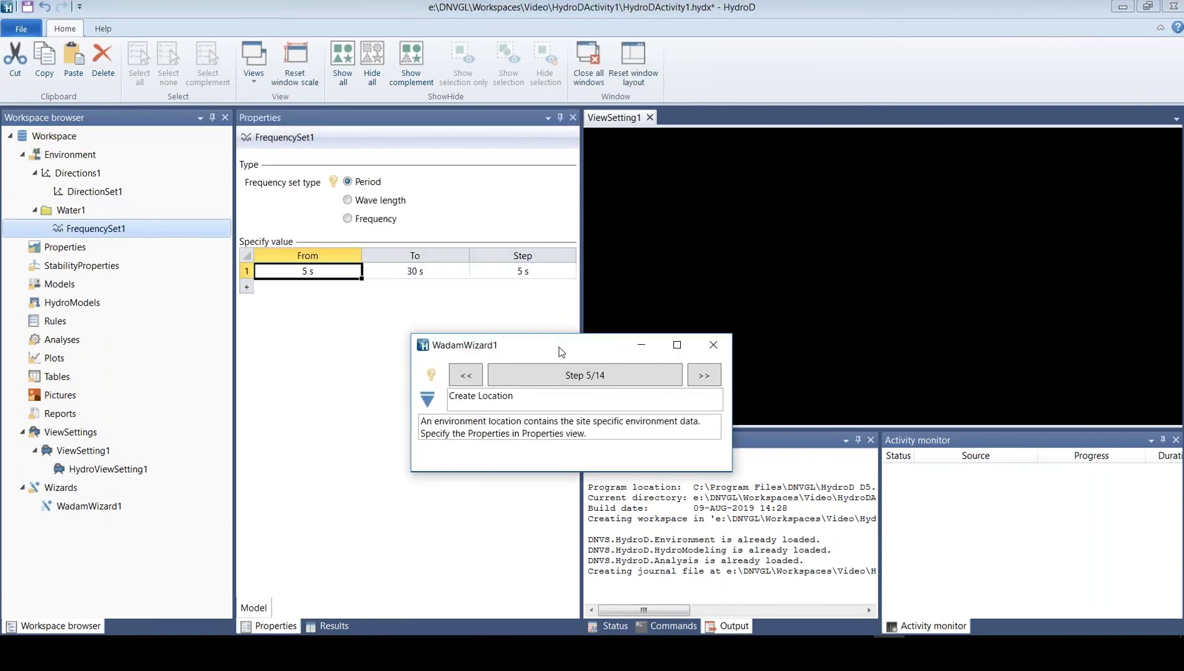
pyautogui.click(533, 276)
pyautogui.write('1')
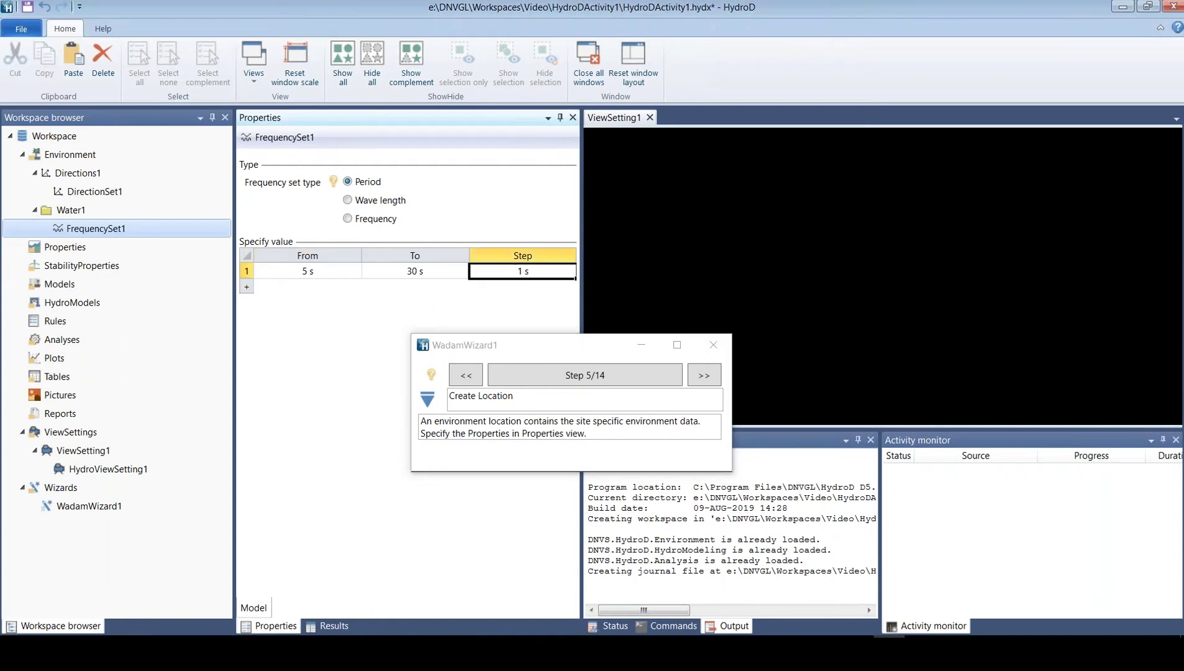
pyautogui.press('Return')
# Add a second period range from 20 s to 22 s in 0.25 s steps
pyautogui.click(332, 285)
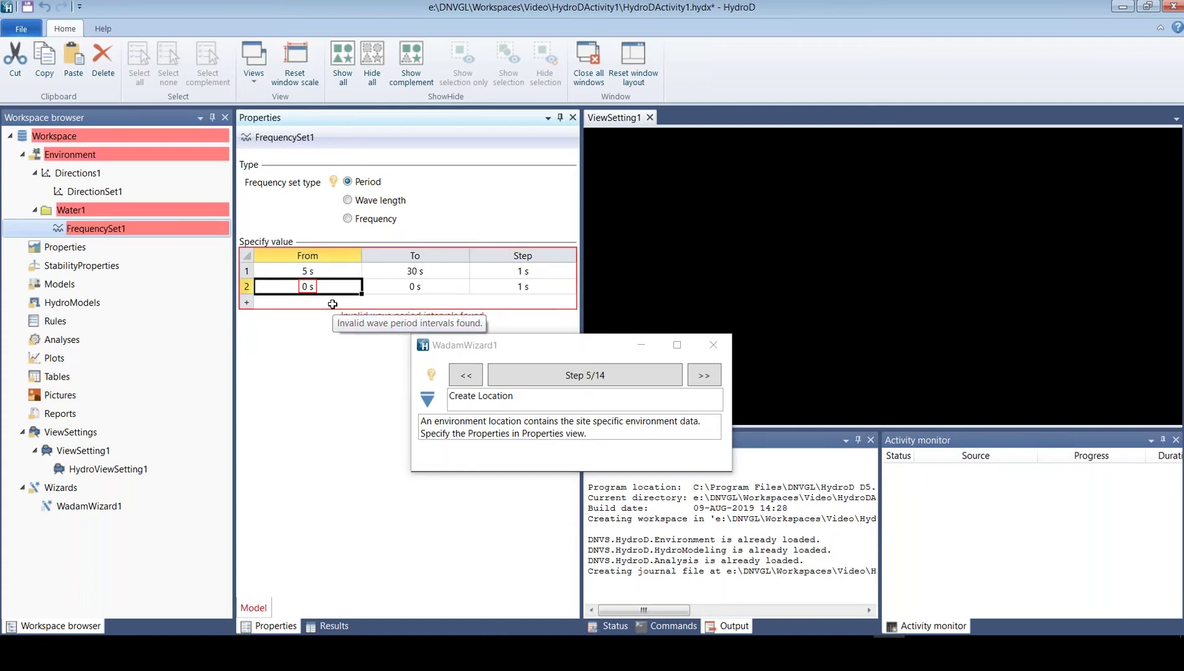
pyautogui.write('20')
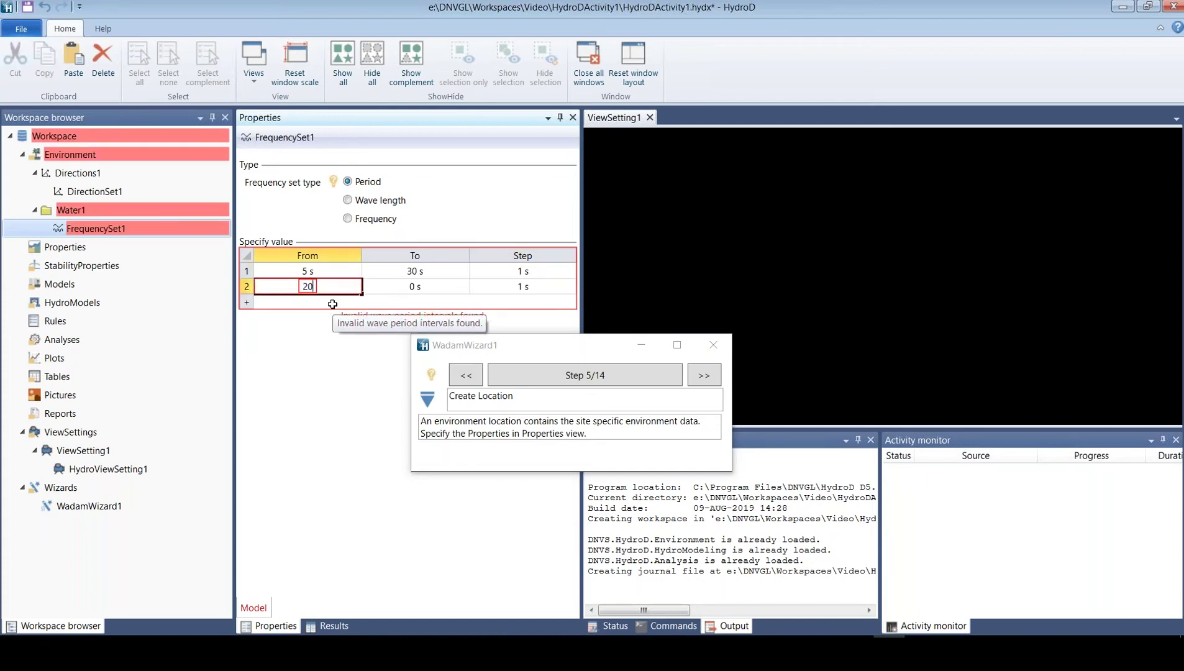
pyautogui.press('Tab')
pyautogui.write('22')
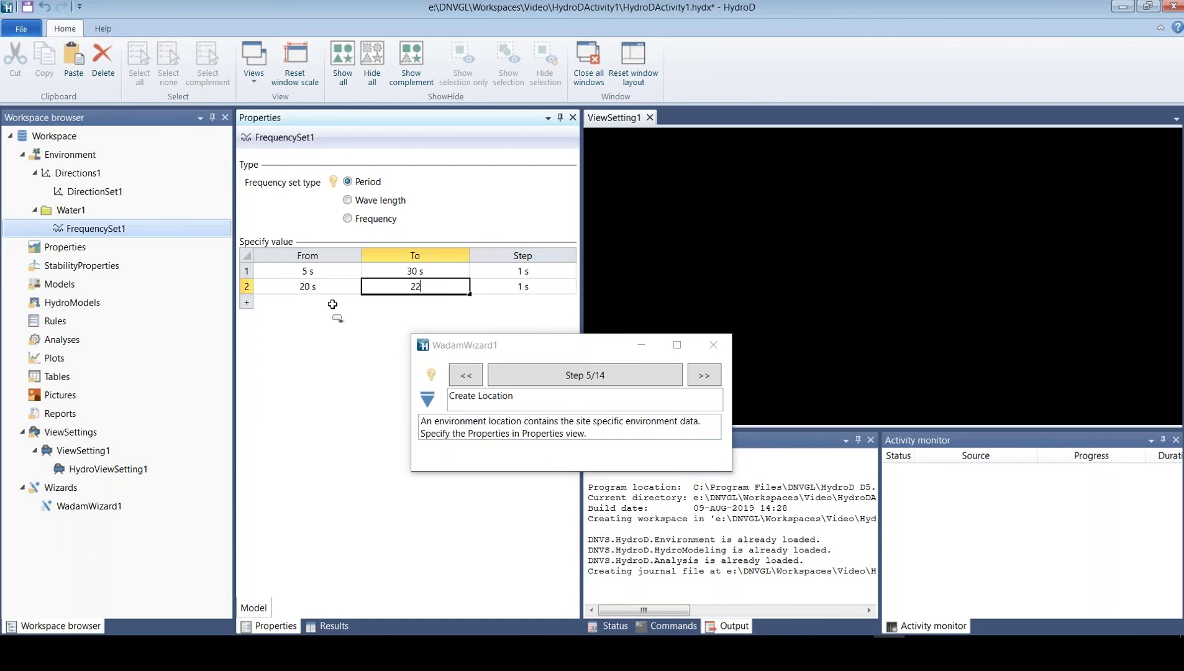
pyautogui.press('Tab')
pyautogui.write('0')
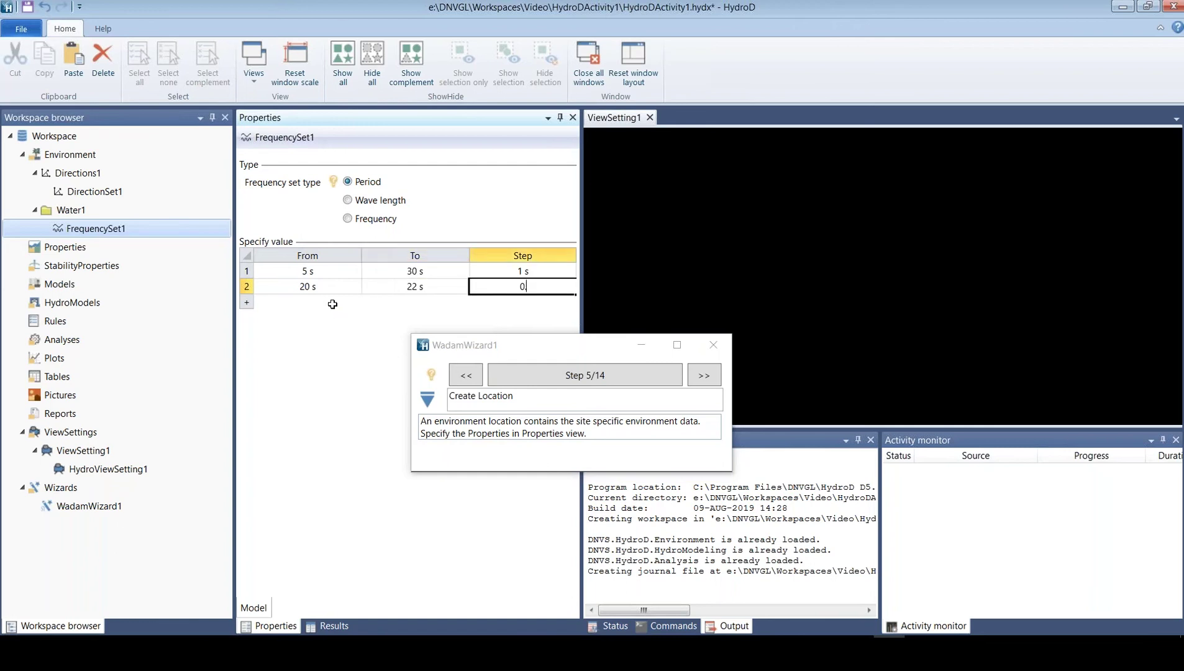
pyautogui.write('.25')
pyautogui.press('Return')
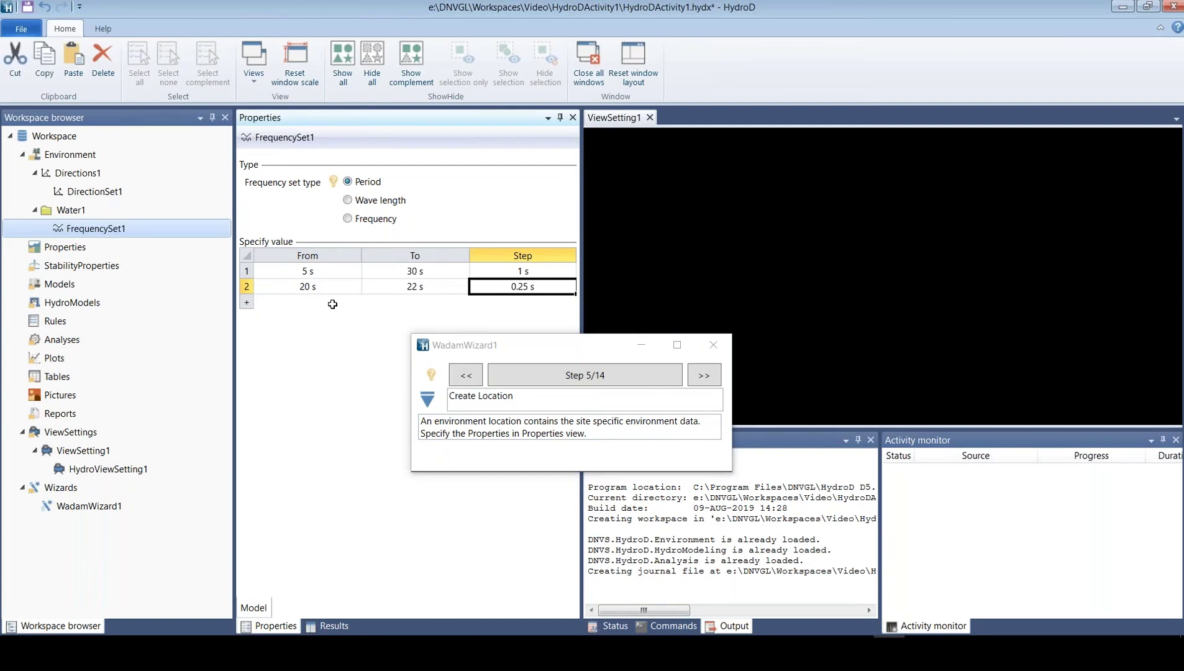
# Run the wizard steps creating Location1, FrequencyDomainCondition1 and HydroModel1
pyautogui.click(631, 377)
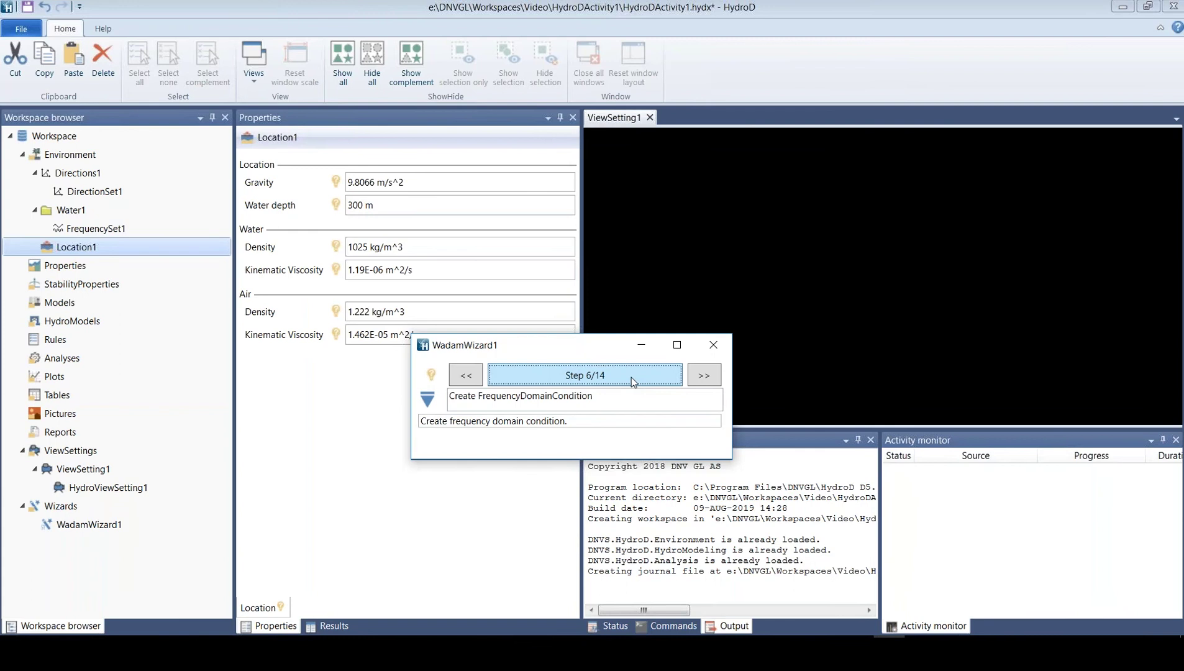
pyautogui.click(570, 386)
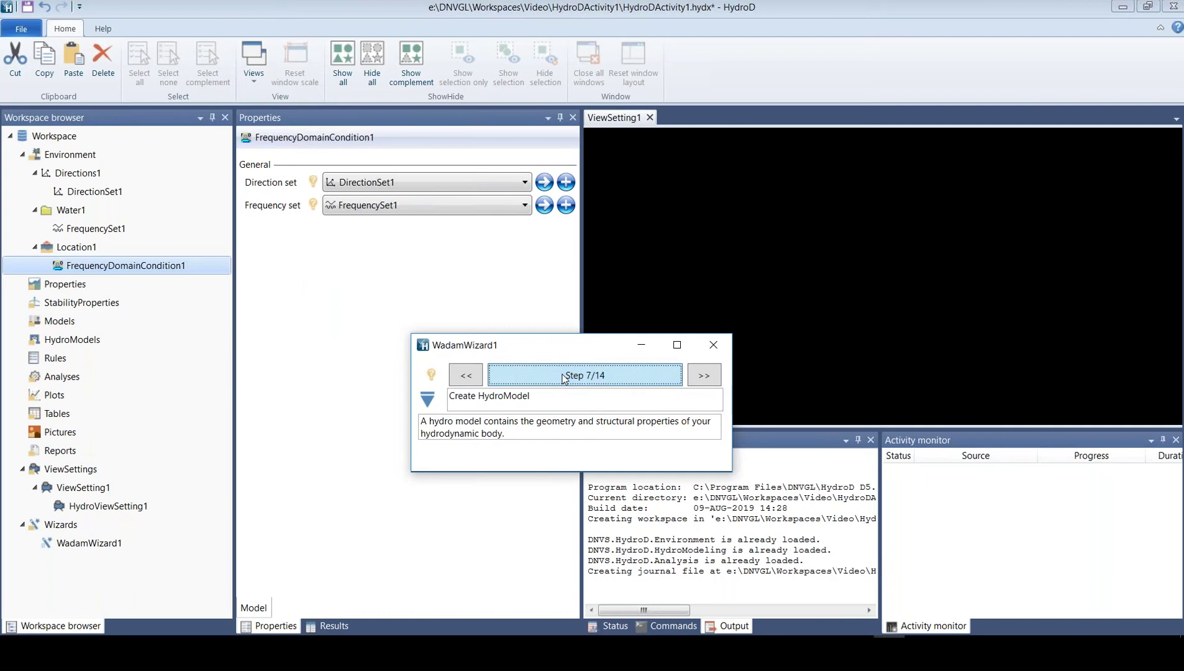
pyautogui.click(563, 377)
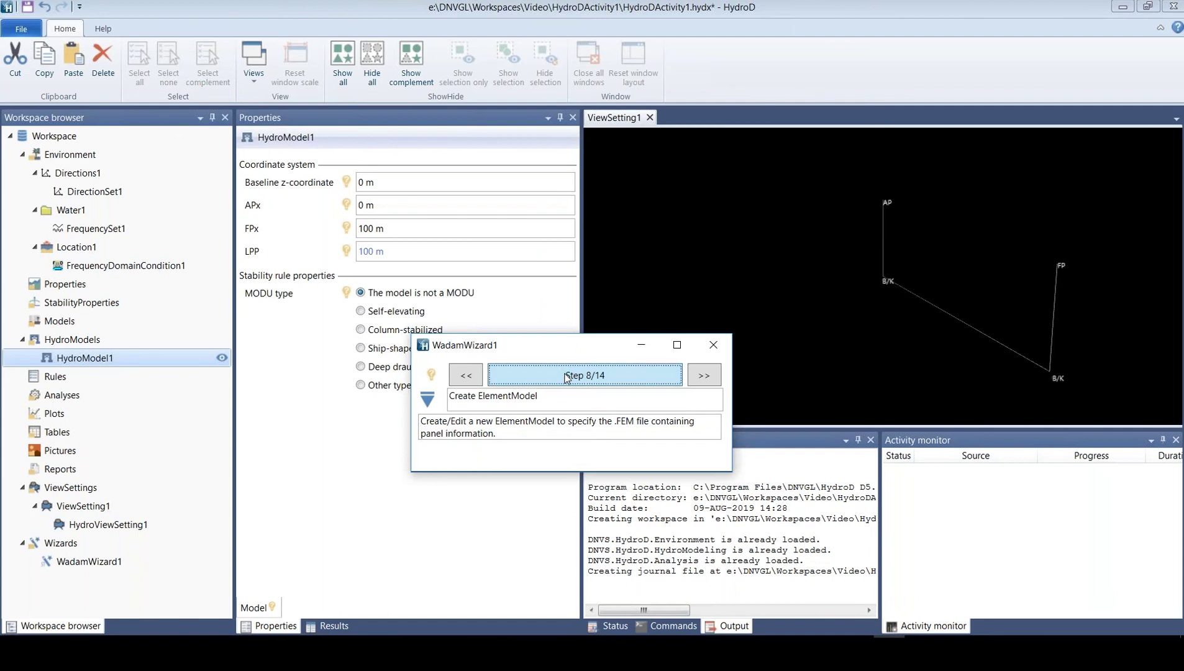
# Run the wizard step that creates ElementModel1, still without a file name
pyautogui.click(566, 376)
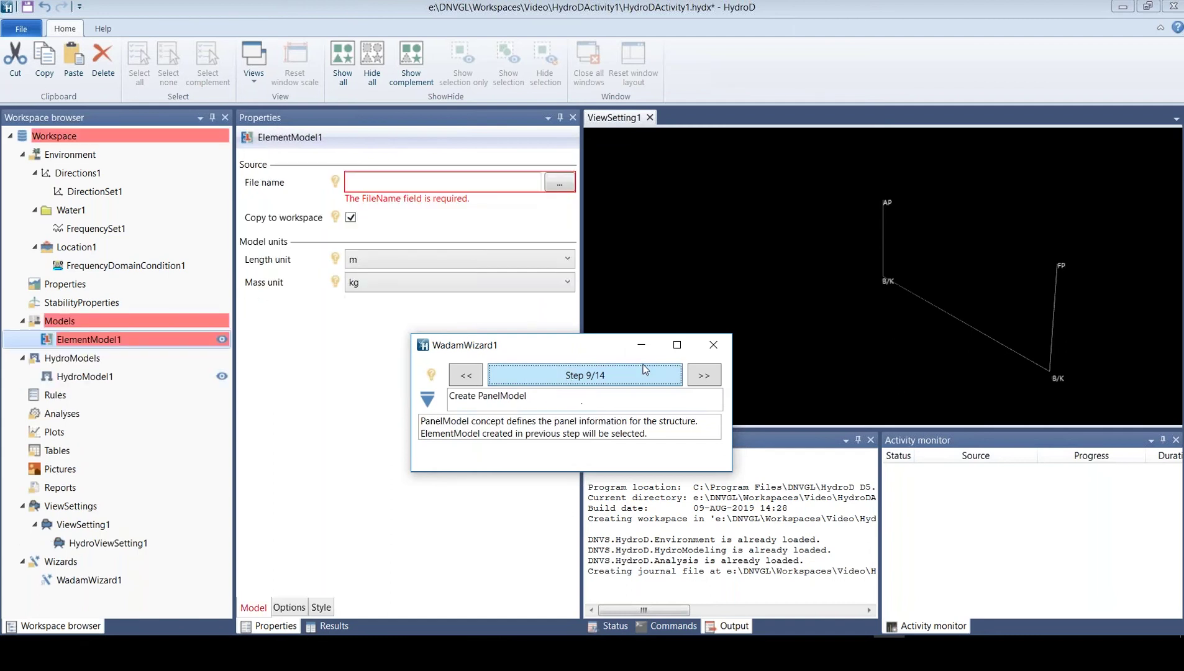
# Load Panel_T2.FEM into ElementModel1 and create PanelModel1
pyautogui.click(558, 184)
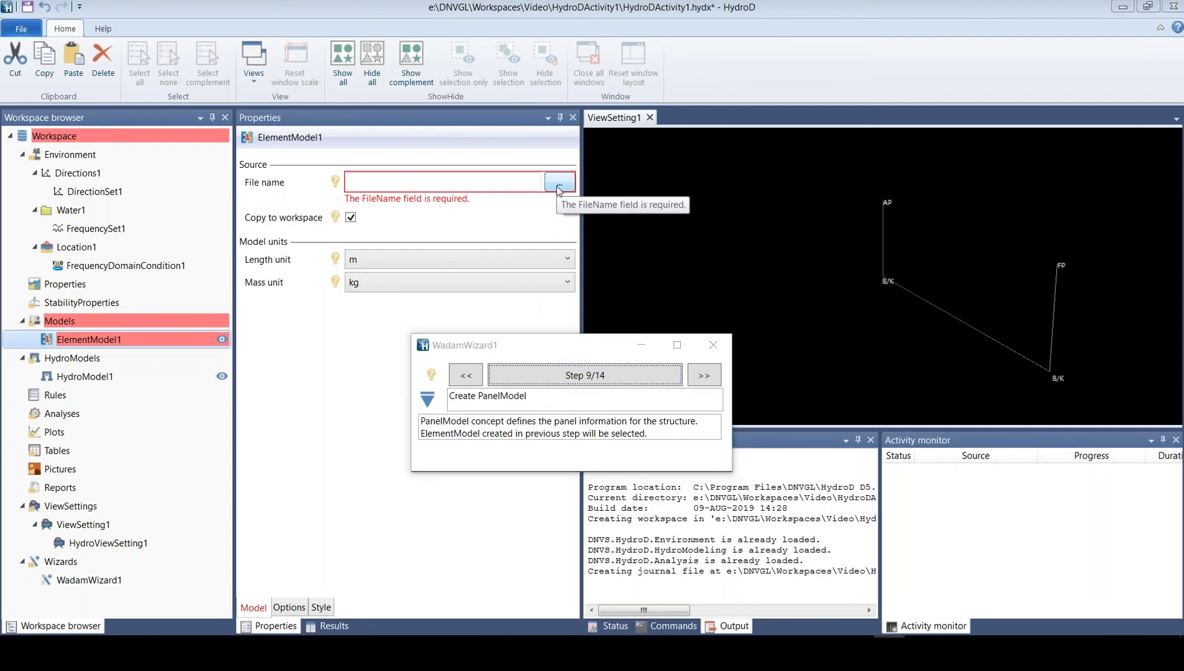
pyautogui.click(185, 175)
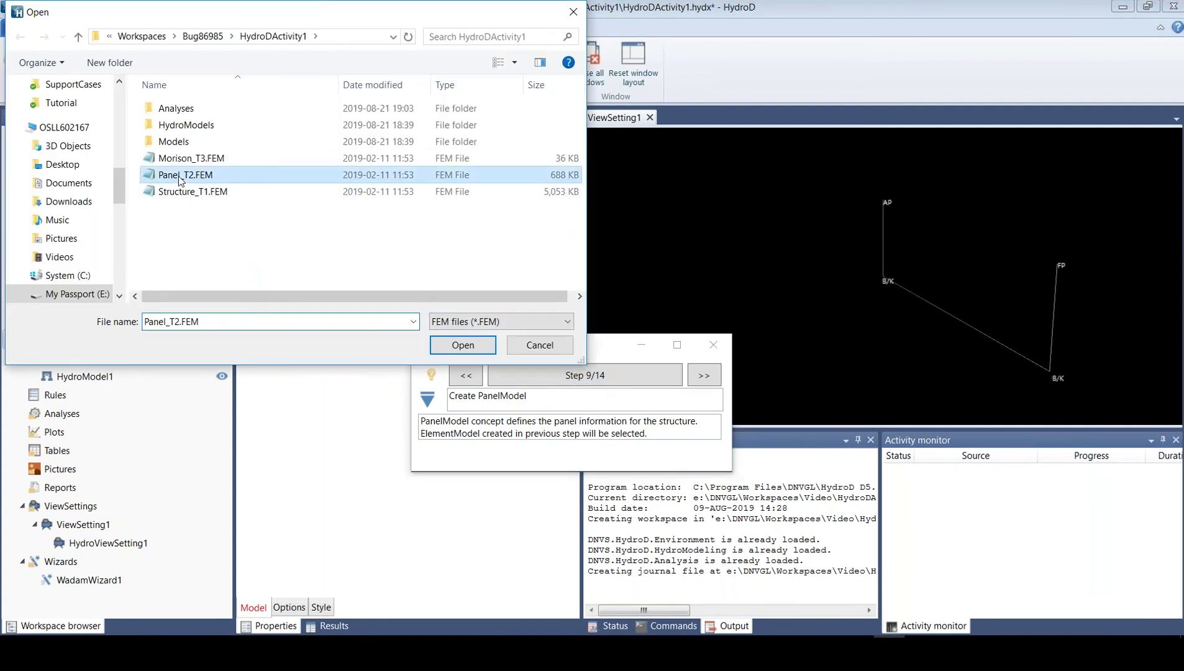
pyautogui.click(484, 350)
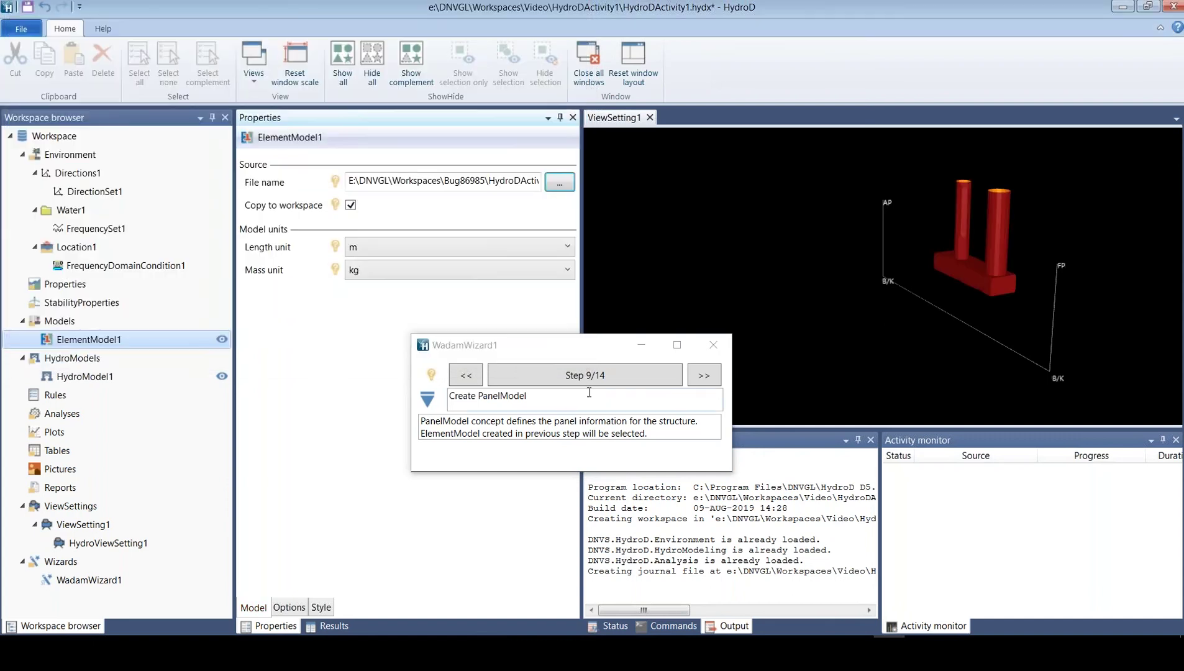
pyautogui.click(587, 375)
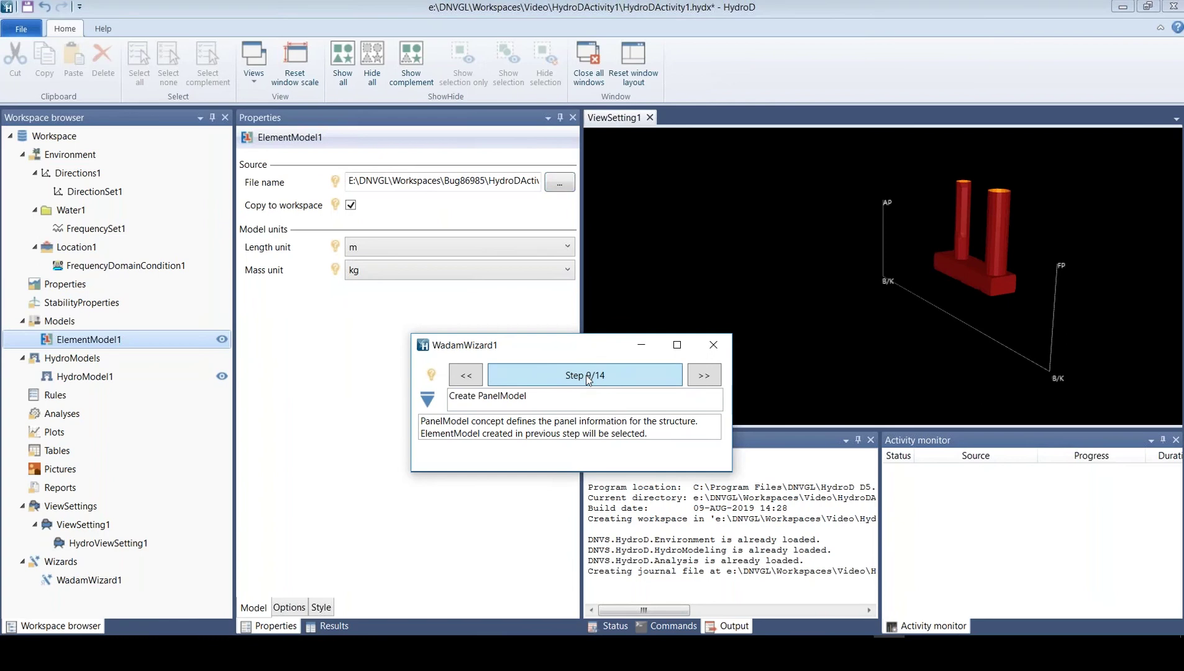
# Mirror the panel model about XZ and YZ, then create the loading condition container and LoadingCondition1
pyautogui.click(337, 206)
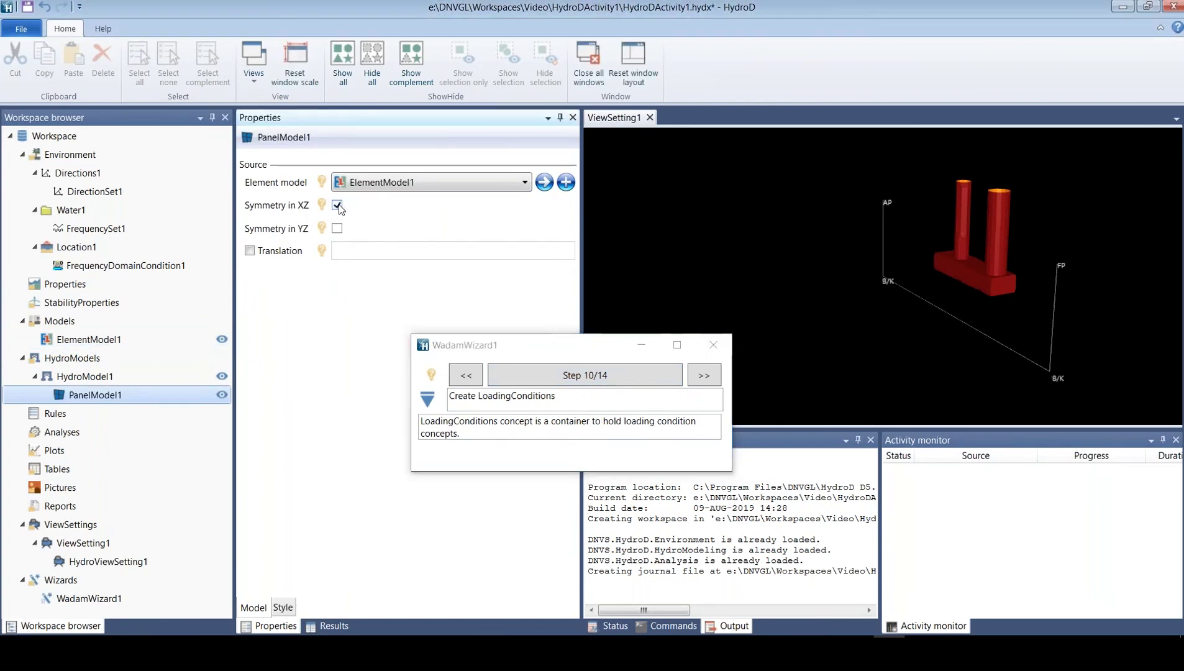
pyautogui.click(341, 229)
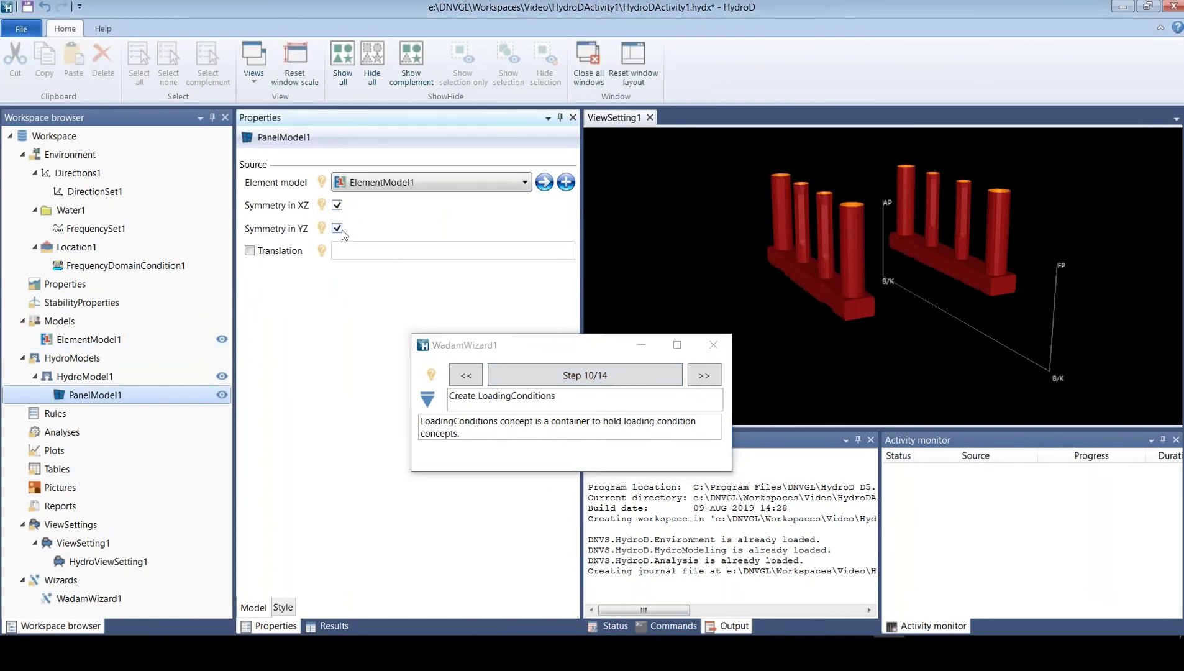
pyautogui.click(578, 376)
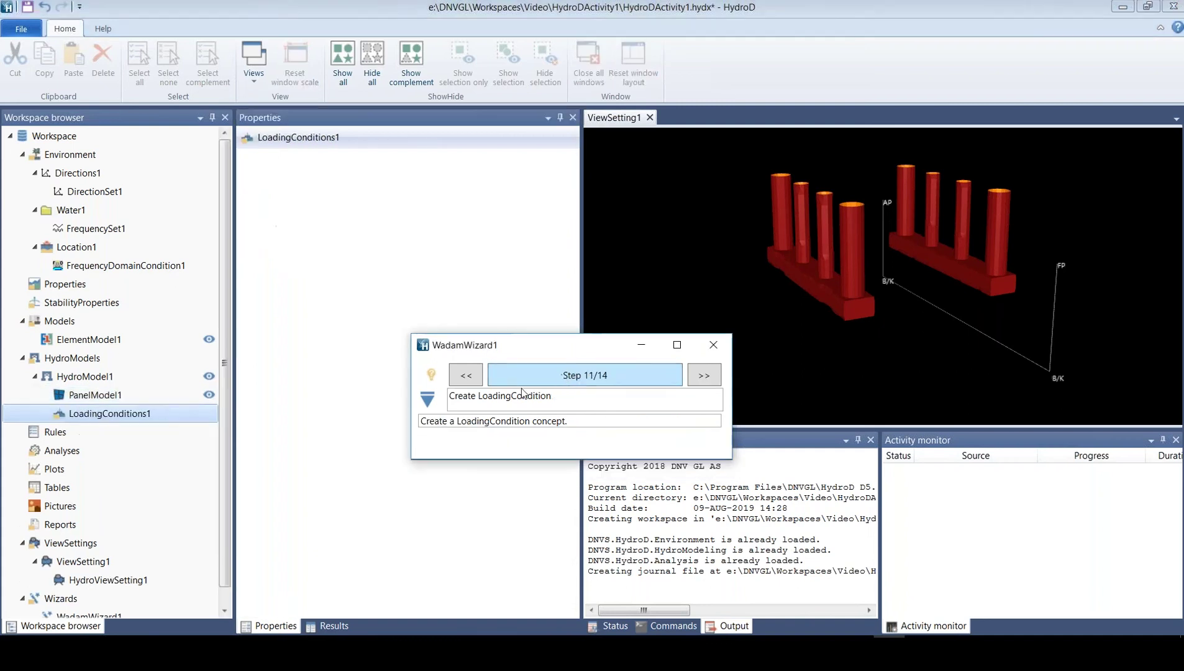
pyautogui.click(556, 376)
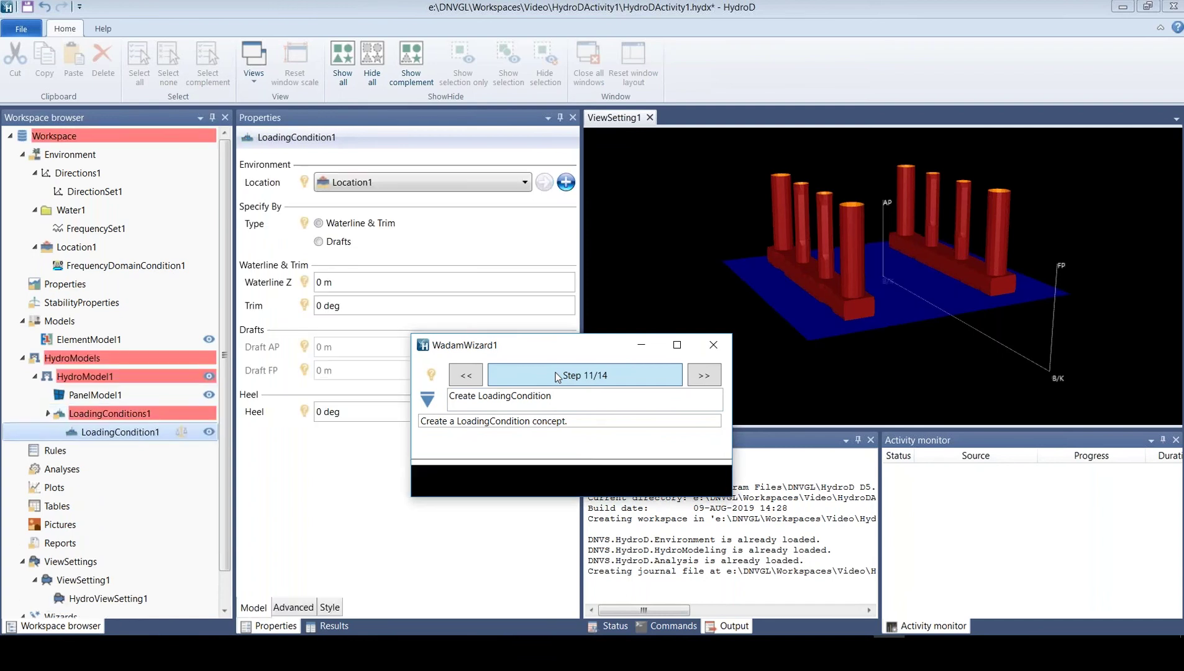
# Set LoadingCondition1's waterline Z to 22 m and create MassModel1
pyautogui.click(340, 284)
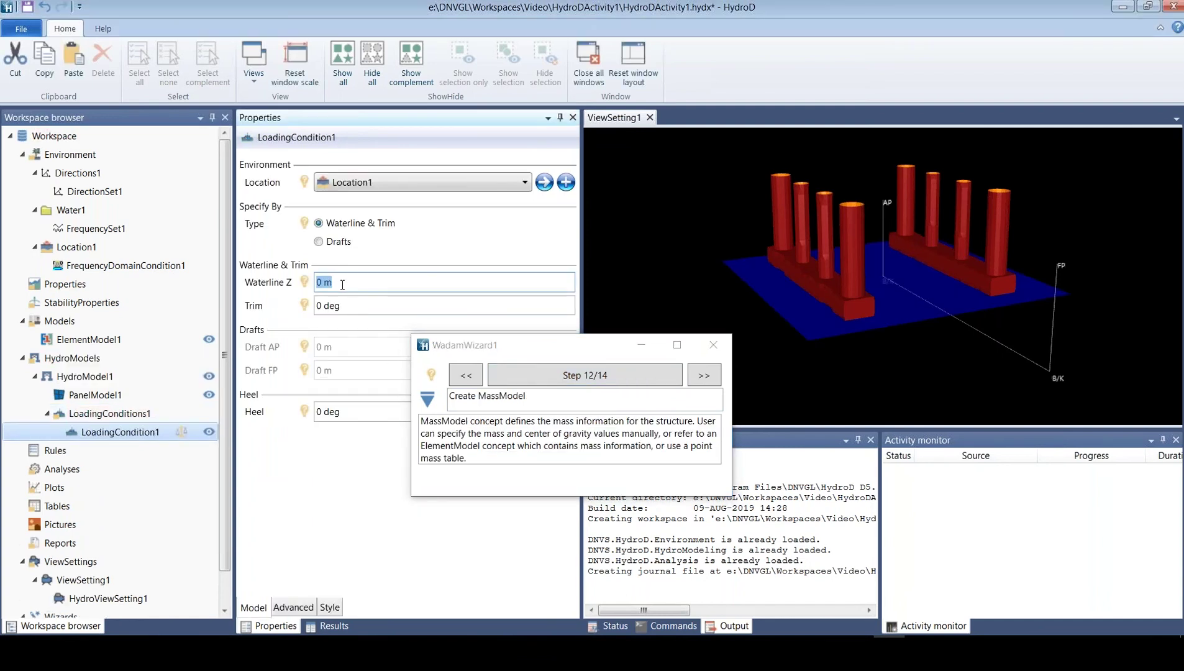
pyautogui.write('22')
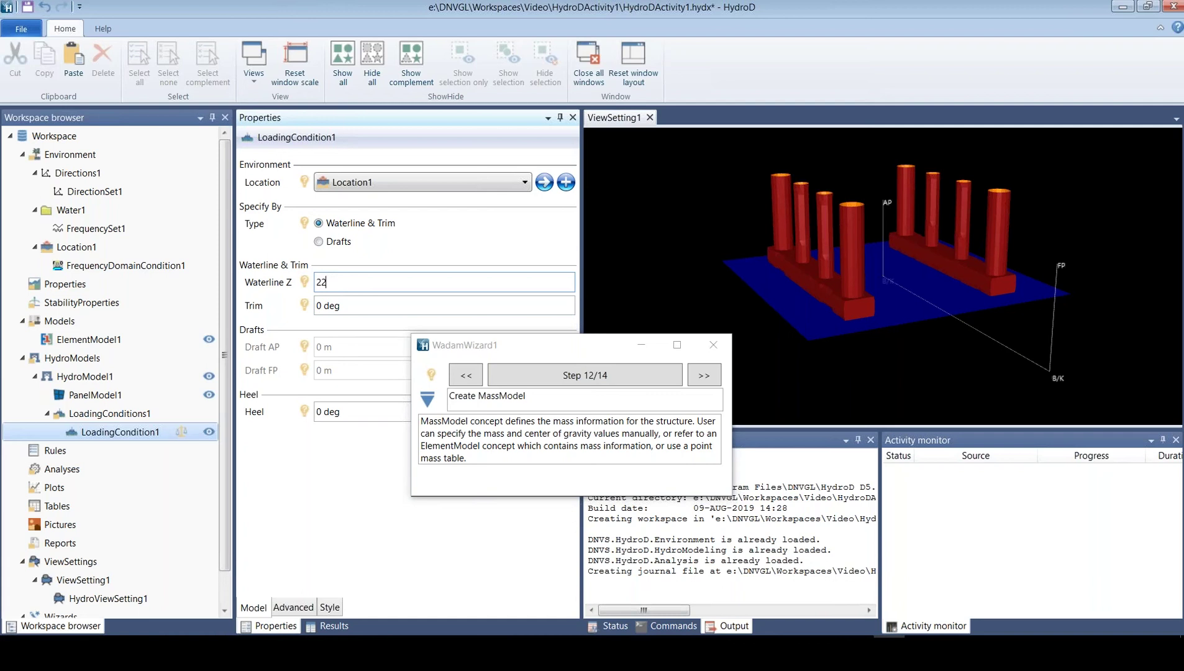
pyautogui.press('Tab')
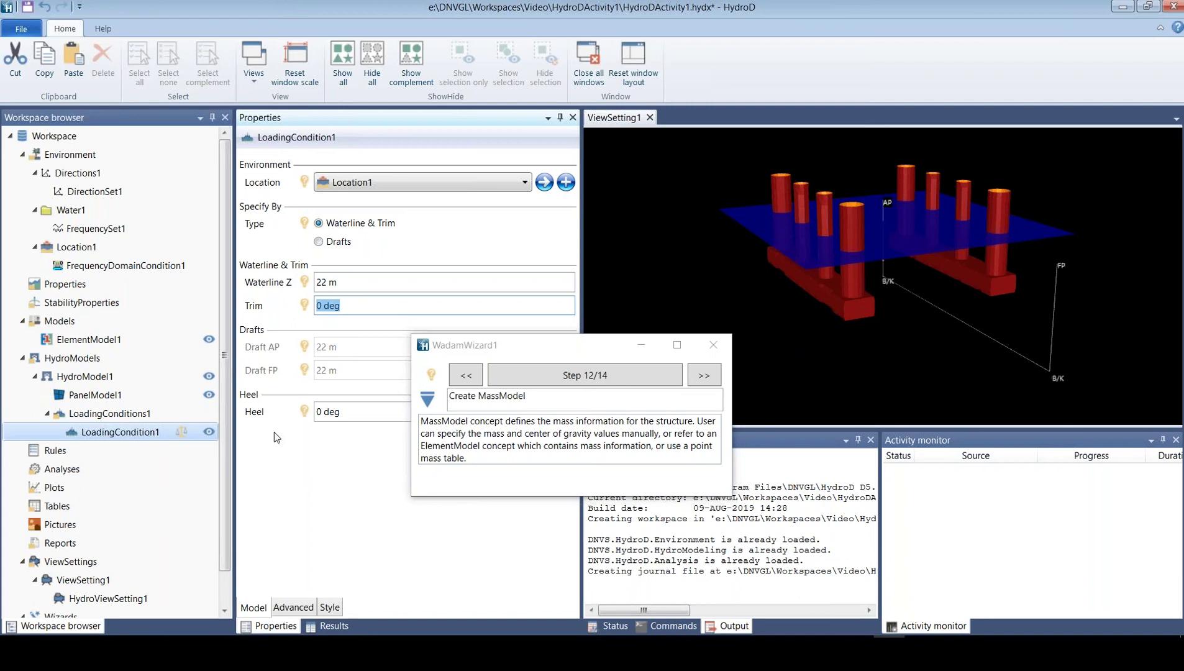
pyautogui.click(530, 384)
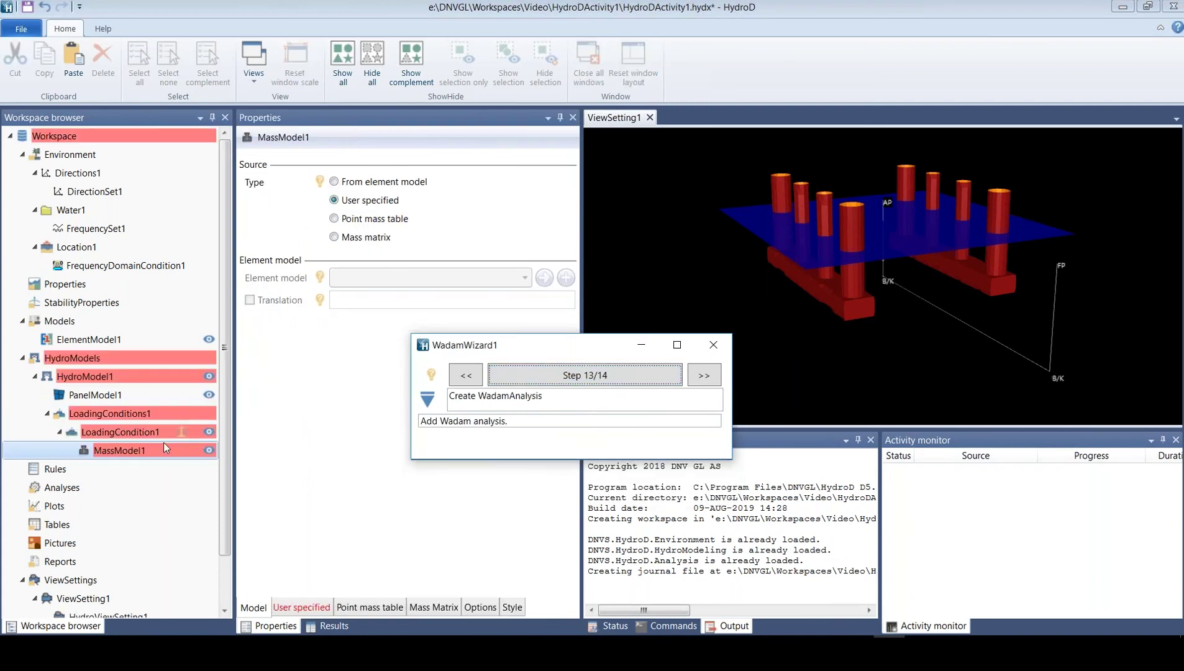
# Fill MassModel1 from buoyancy
pyautogui.rightClick(142, 451)
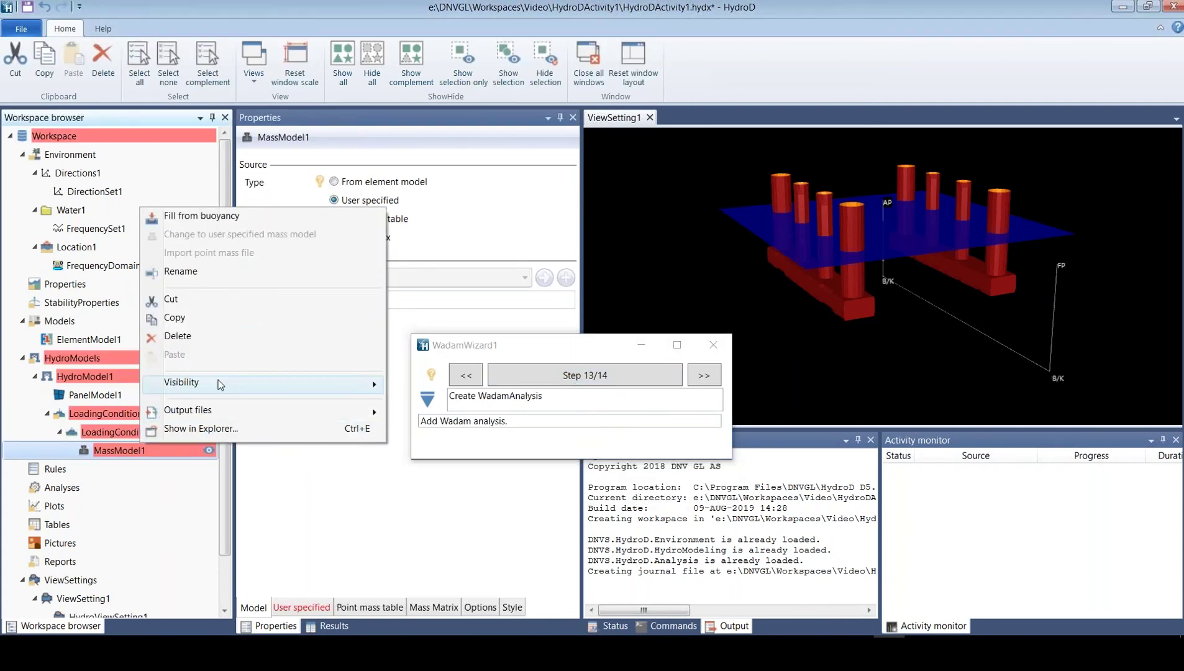
pyautogui.click(202, 216)
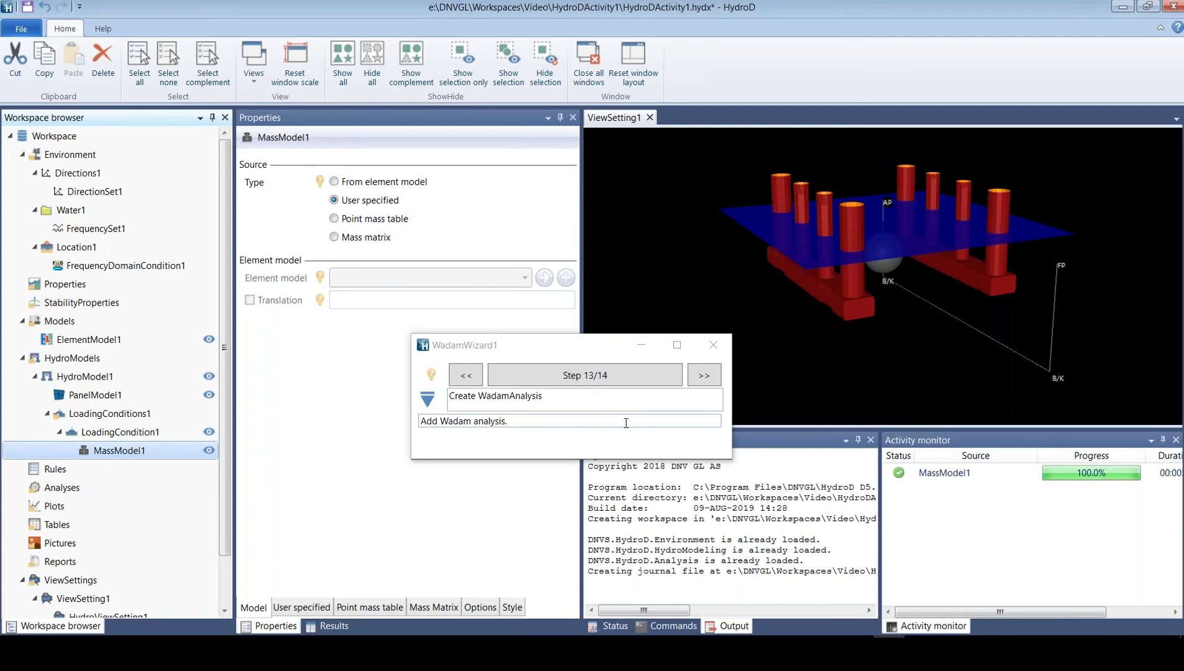
# Create and execute WadamAnalysis1, keeping the model set to Floating
pyautogui.click(575, 375)
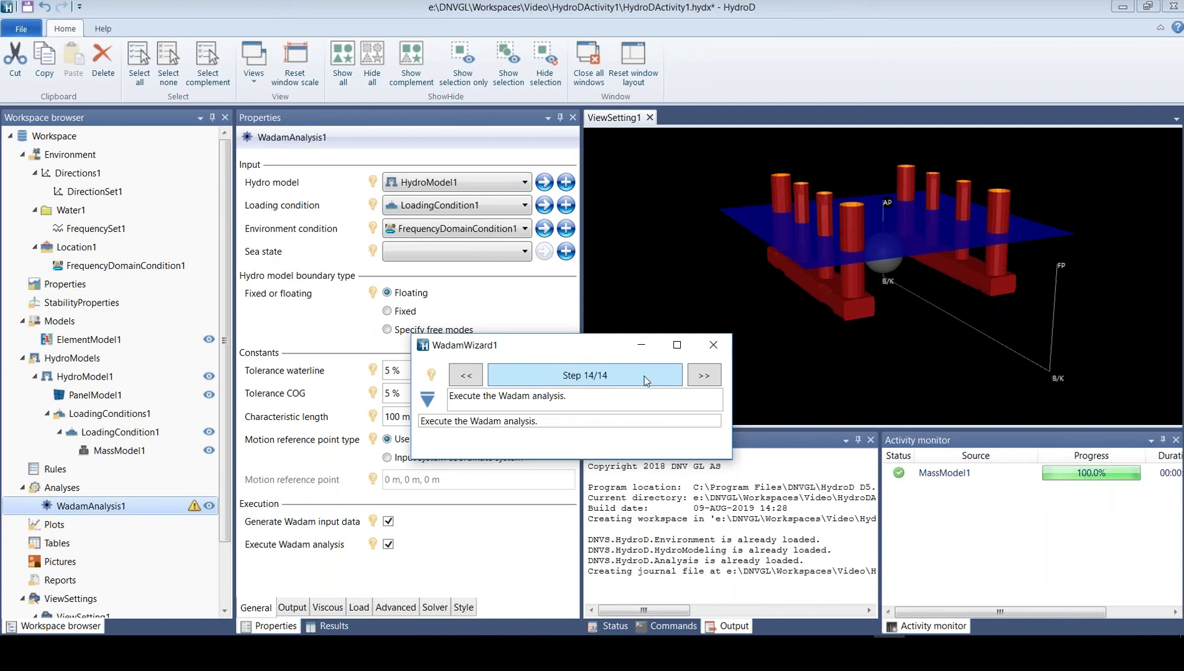
pyautogui.click(561, 378)
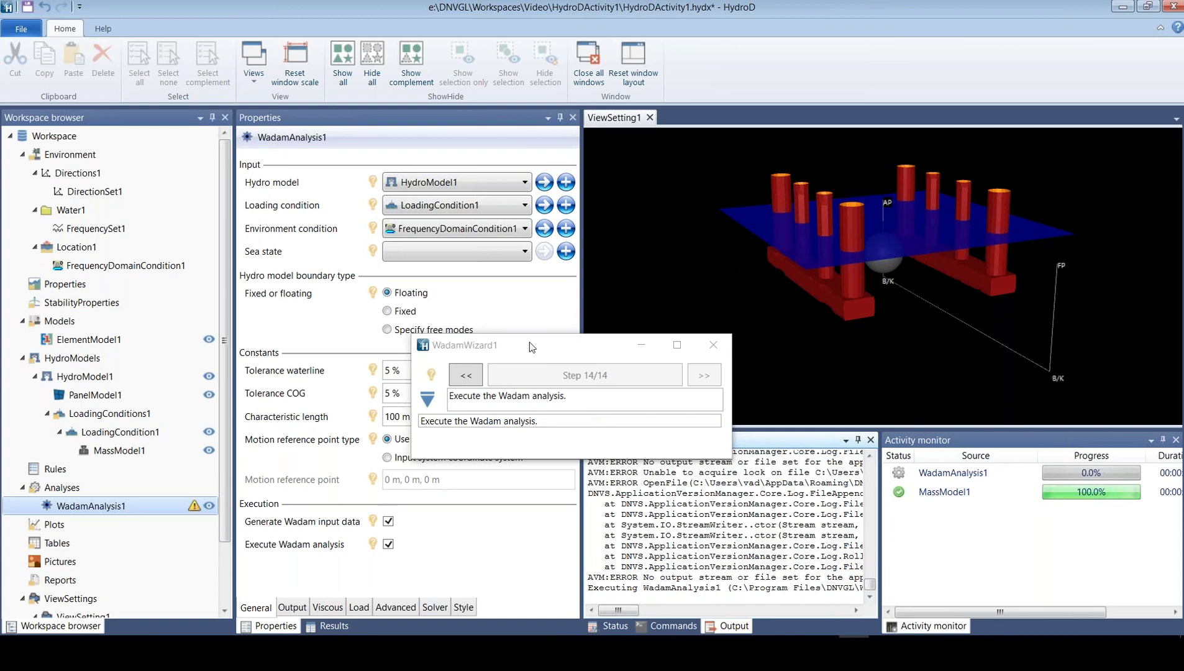
pyautogui.moveTo(529, 342); pyautogui.dragTo(697, 339)
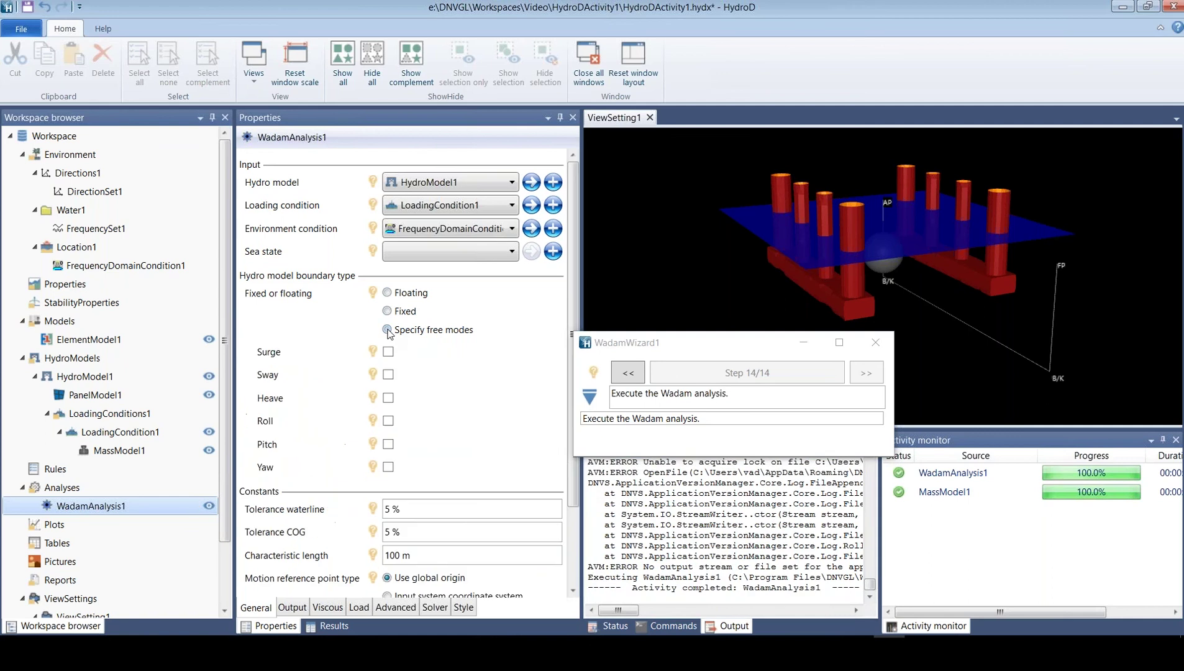
pyautogui.click(387, 330)
pyautogui.click(387, 293)
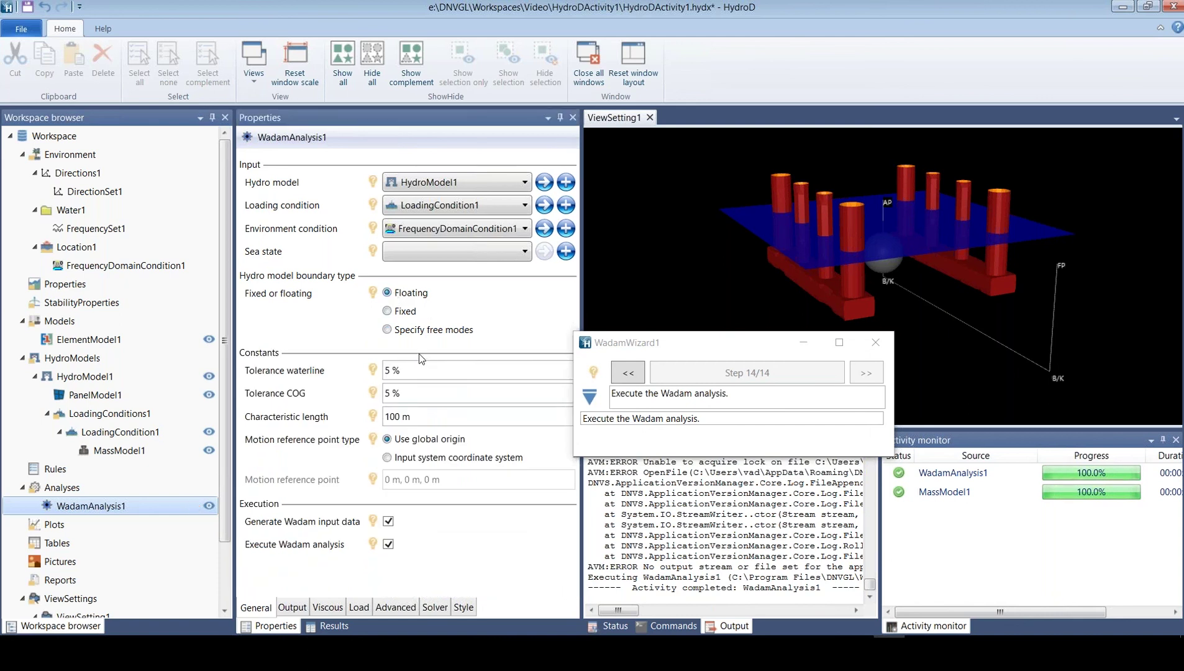
# Open WadamAnalysis1 results in Postresp with a new database, using Period as the abscissa axis
pyautogui.rightClick(107, 505)
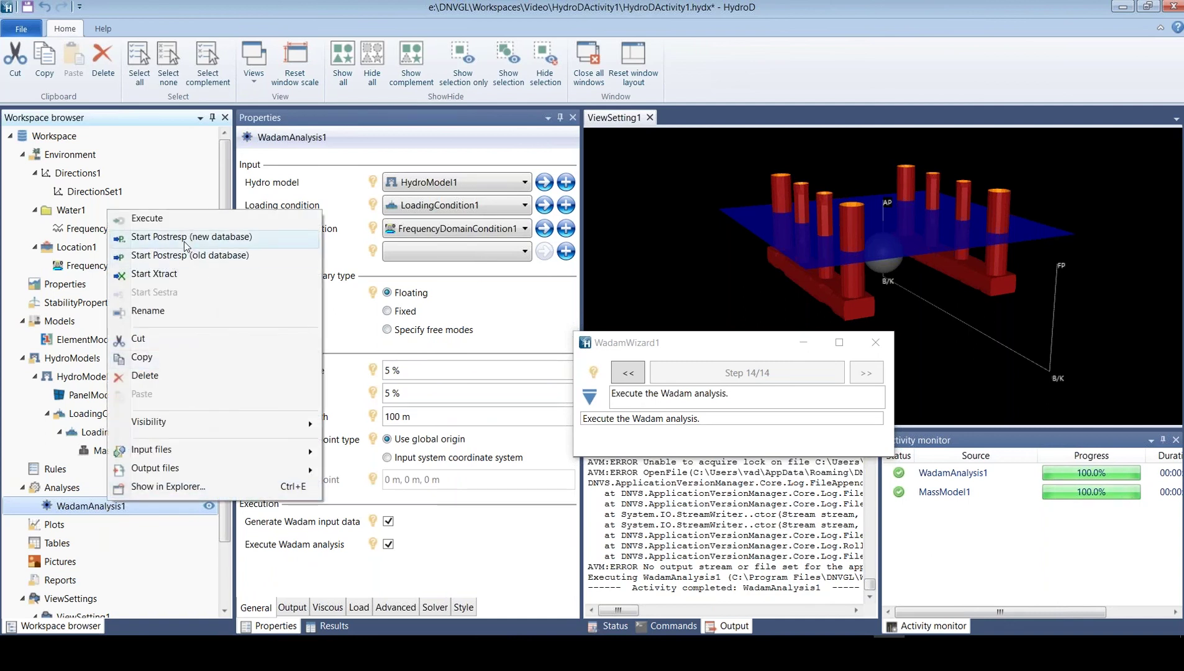
pyautogui.click(149, 218)
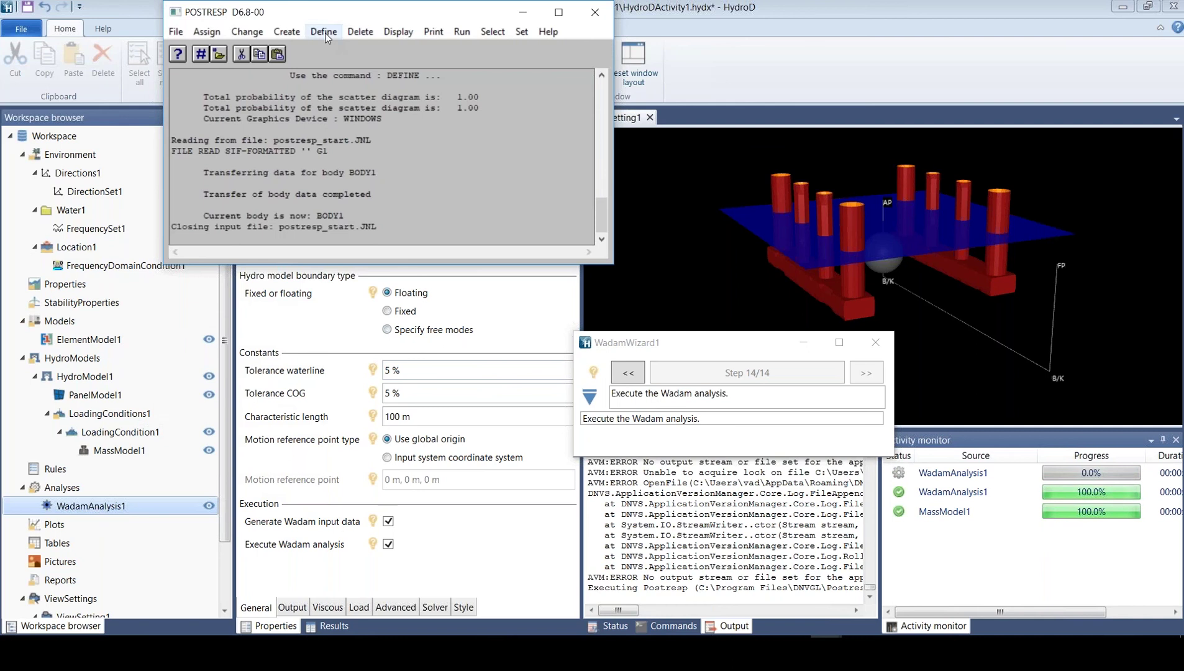
pyautogui.click(323, 31)
pyautogui.click(369, 100)
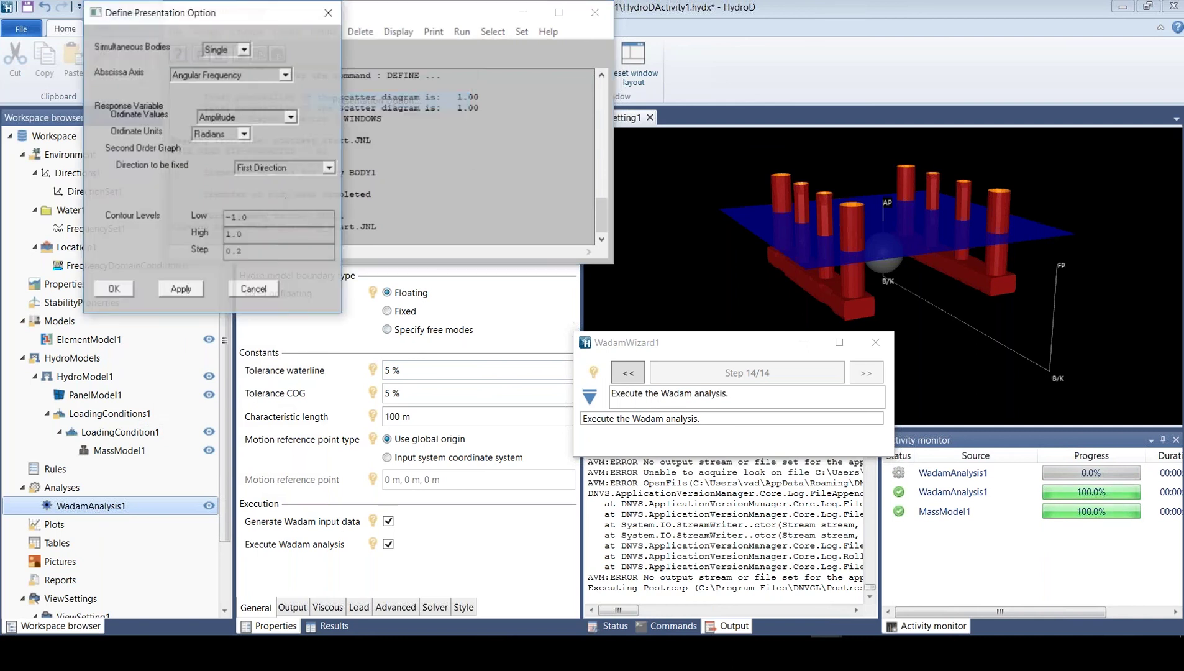
pyautogui.click(287, 76)
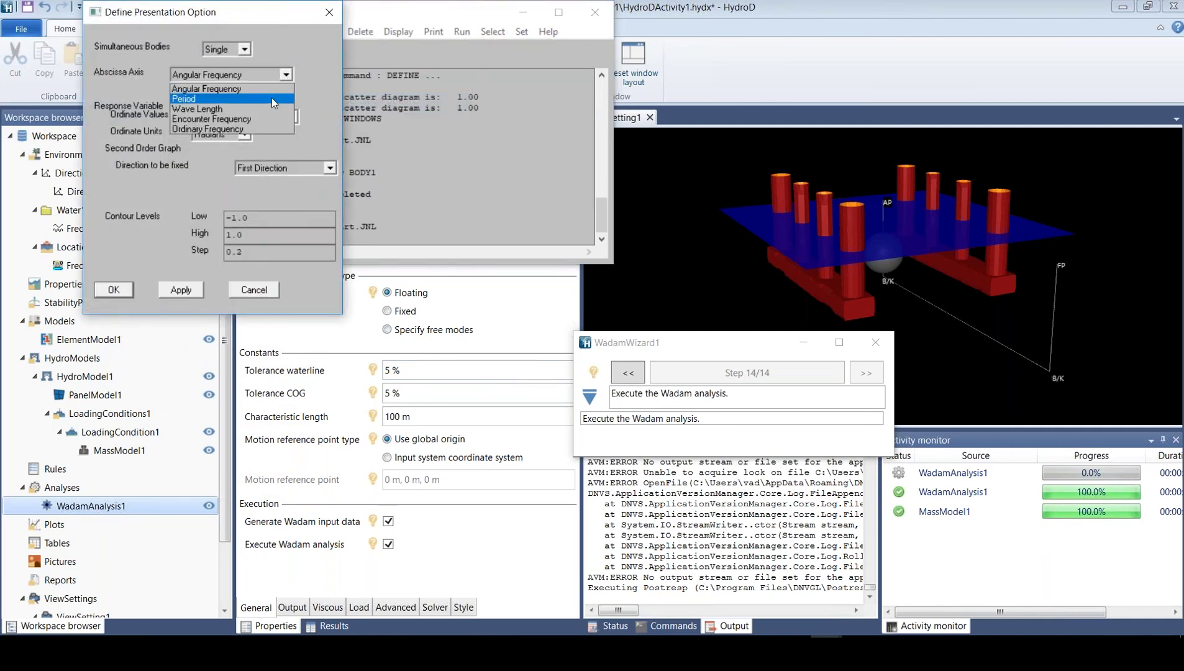
pyautogui.click(271, 97)
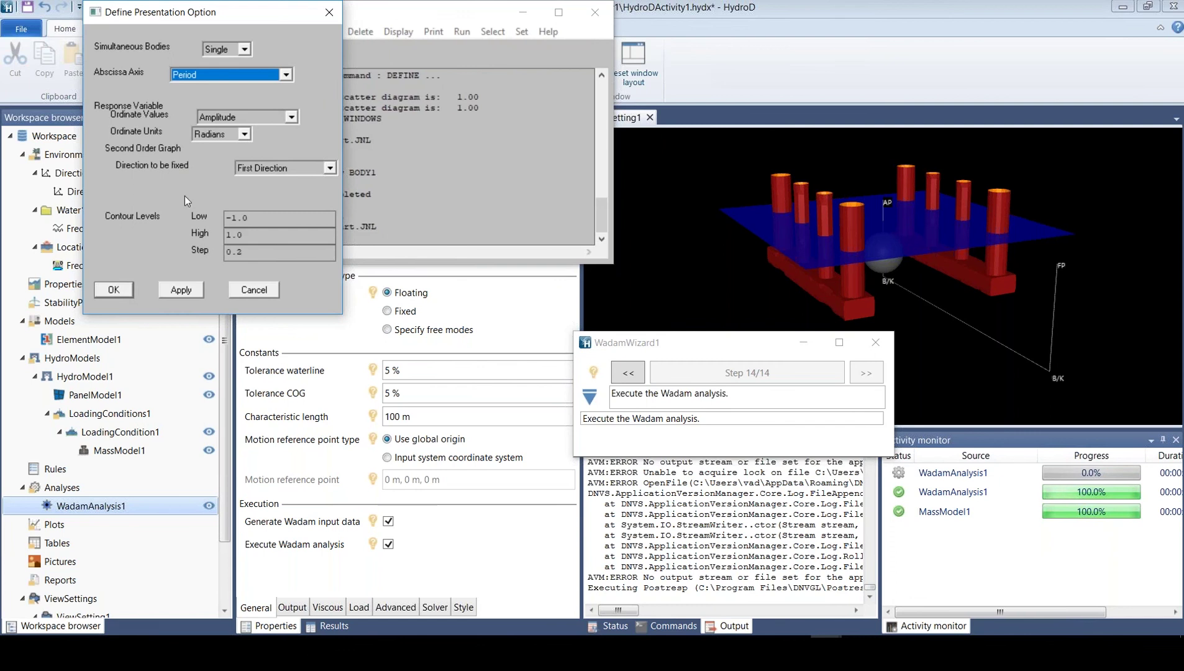
pyautogui.click(113, 290)
# Plot the HEAVE response variable for wave directions 0.0 and 45.0
pyautogui.click(398, 32)
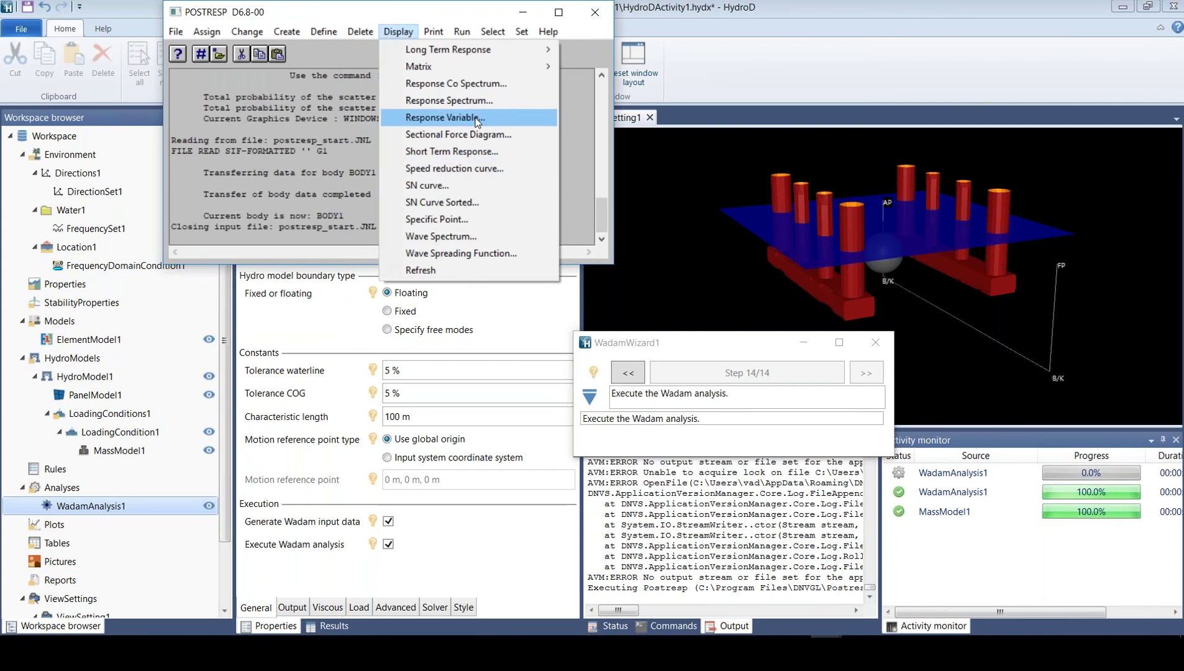
pyautogui.click(446, 117)
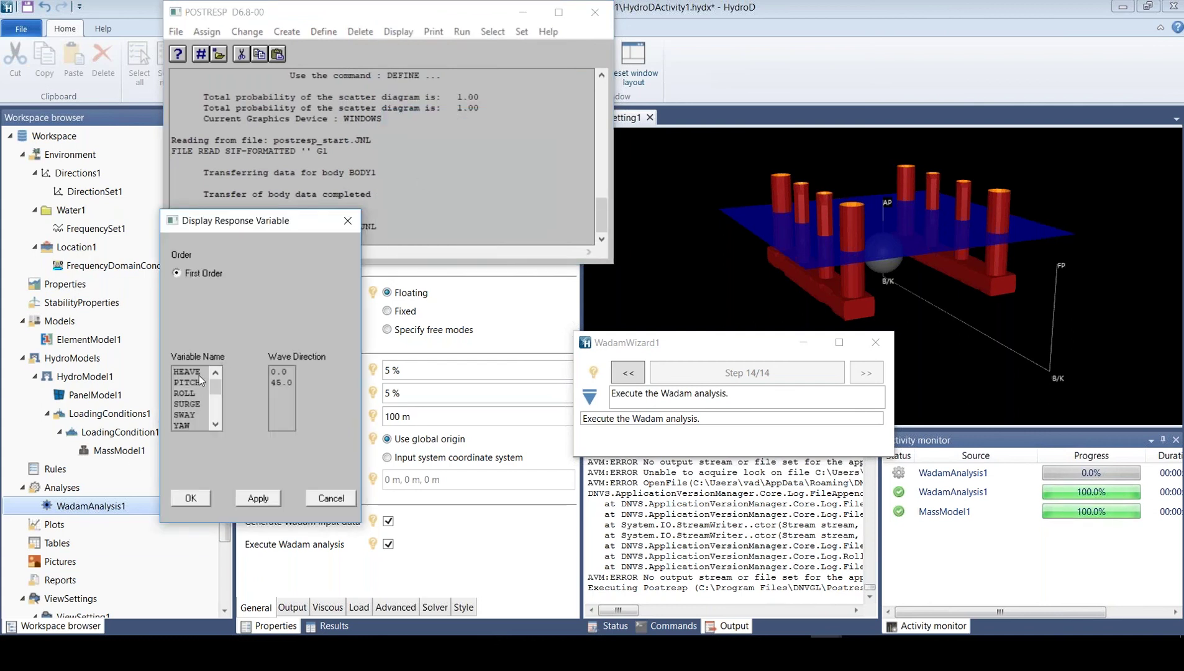
pyautogui.moveTo(291, 372); pyautogui.dragTo(282, 381)
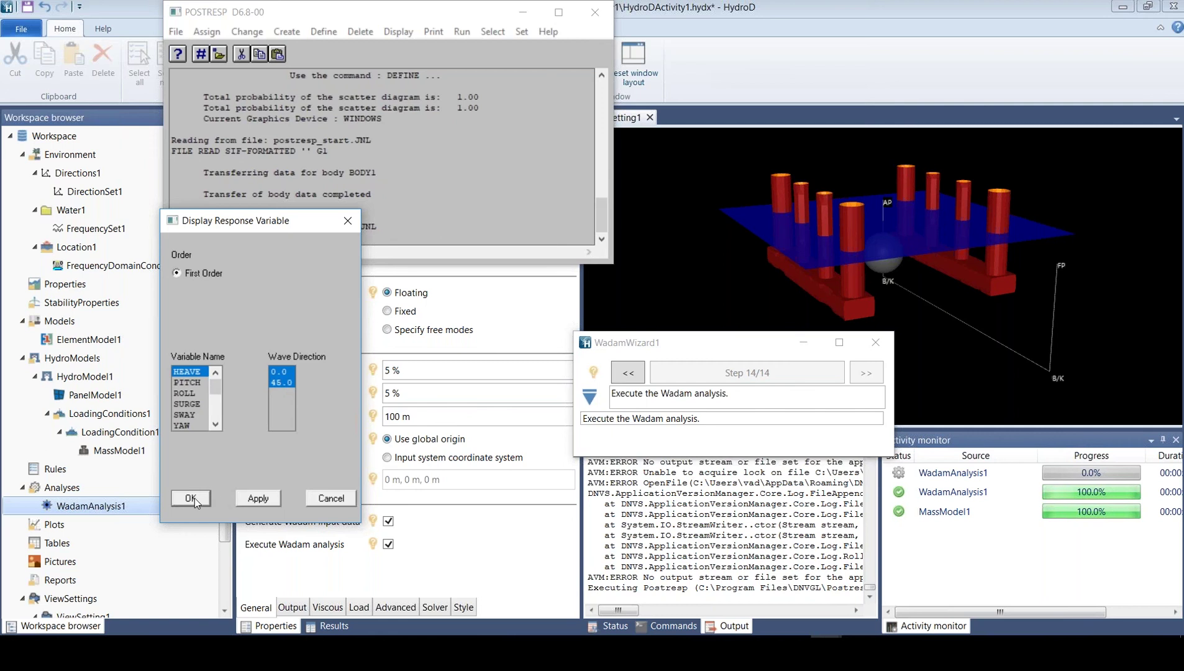
pyautogui.click(259, 497)
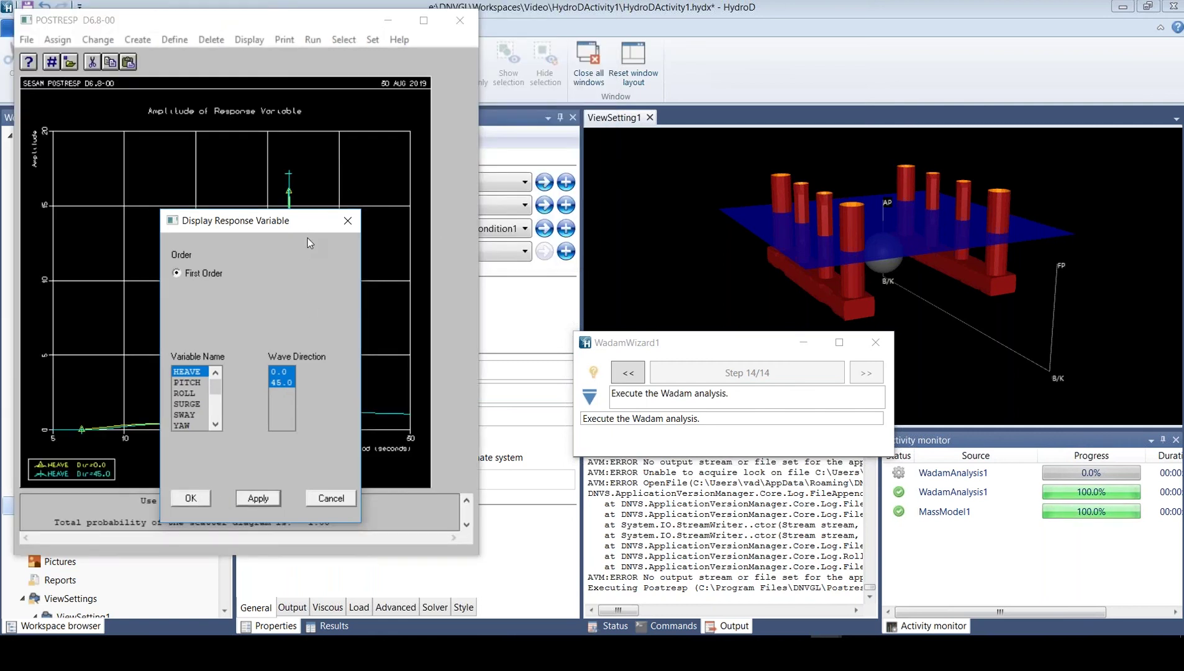
# Plot PITCH amplitude against wave period, then close the variable settings and Postresp
pyautogui.moveTo(303, 229); pyautogui.dragTo(618, 209)
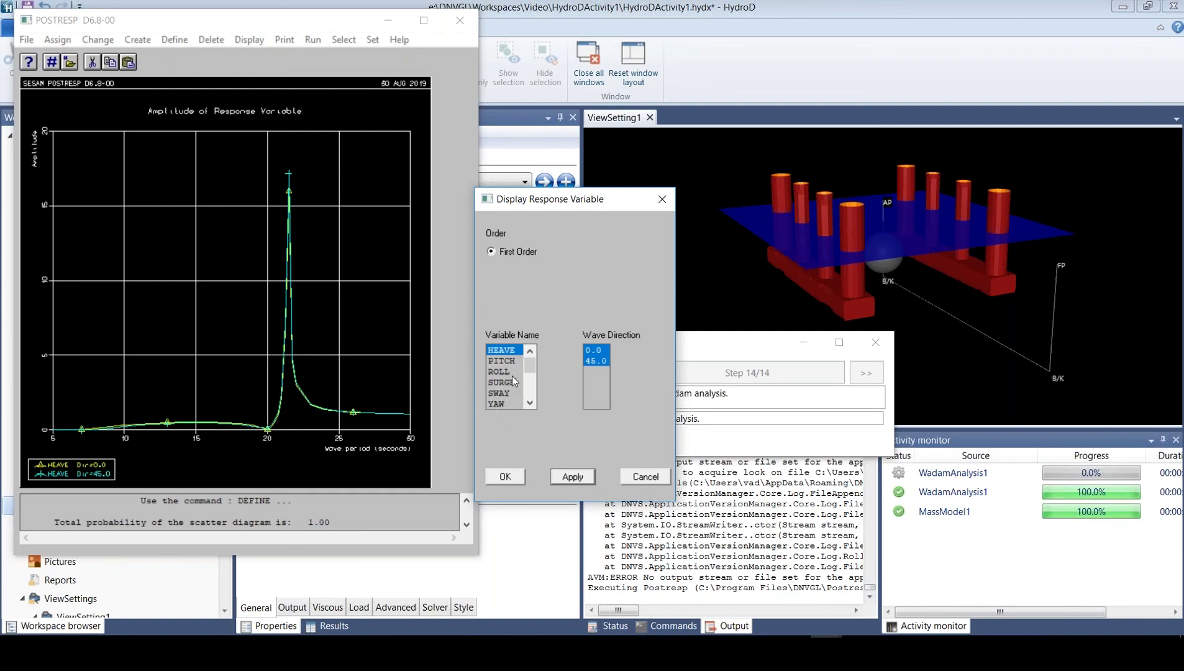
pyautogui.click(505, 361)
pyautogui.click(572, 476)
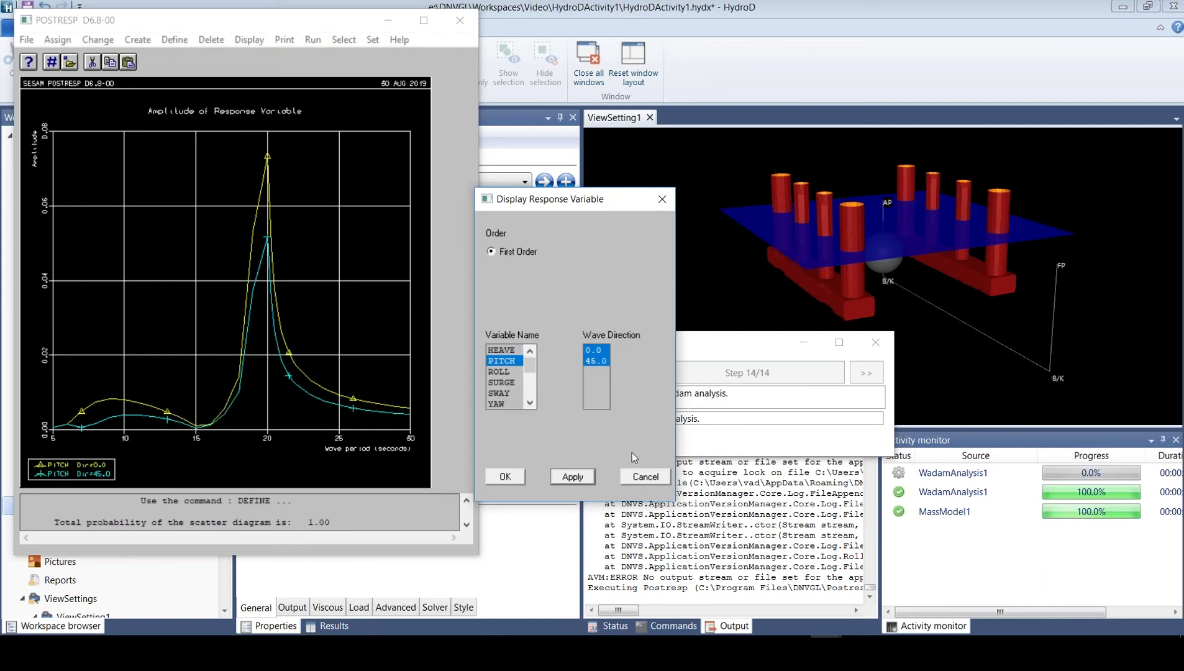
pyautogui.click(664, 201)
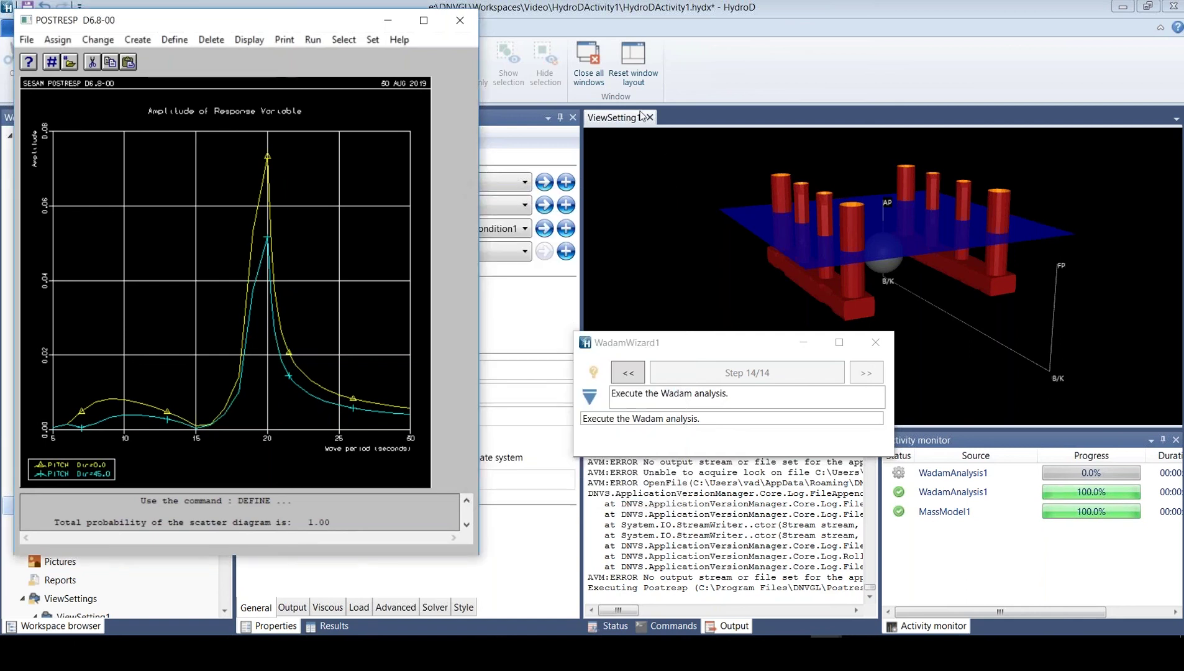
pyautogui.click(460, 24)
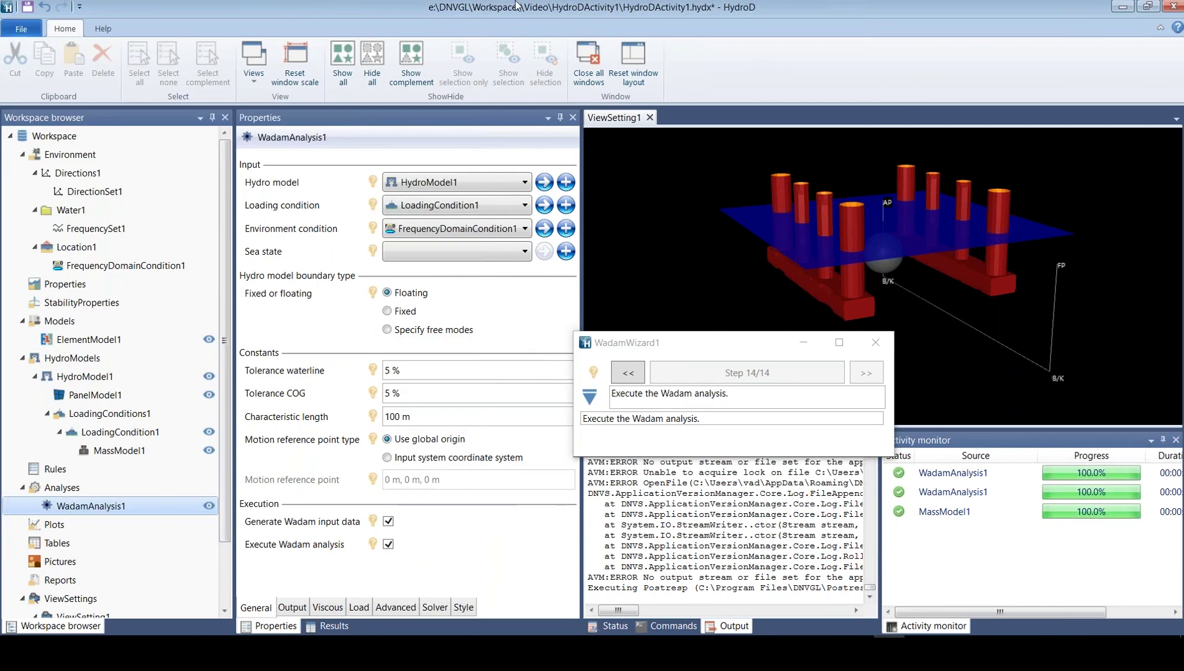